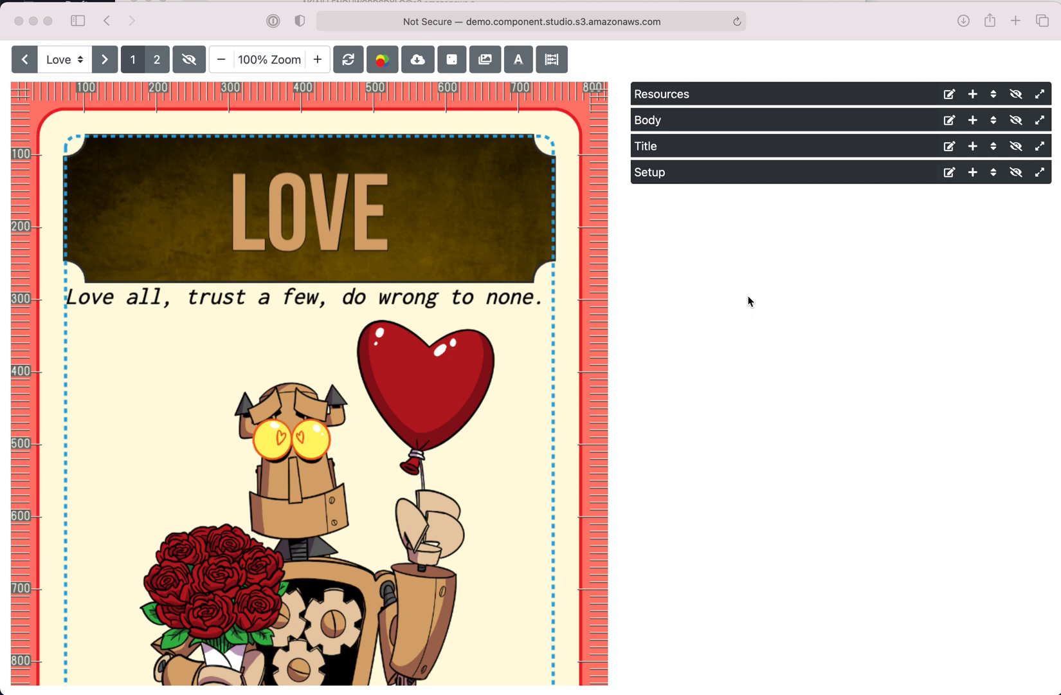
Look over the whole Love card design, and open the project's image library at the Art folder.
scroll(517, 438, "down", 5)
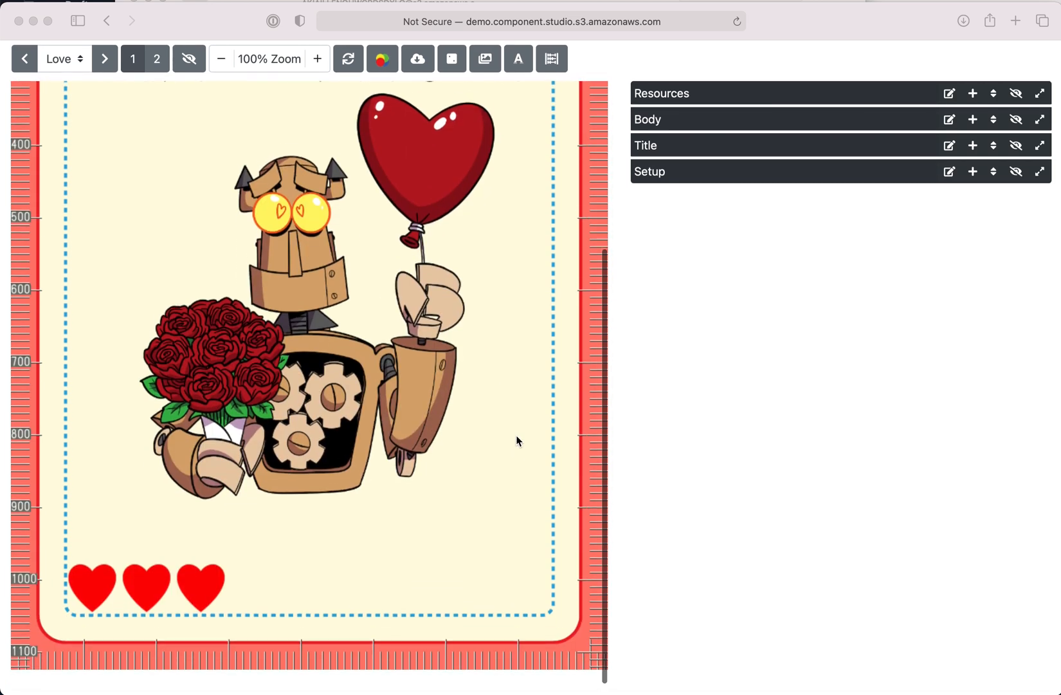
scroll(516, 439, "up", 5)
scroll(516, 437, "down", 5)
scroll(516, 437, "up", 5)
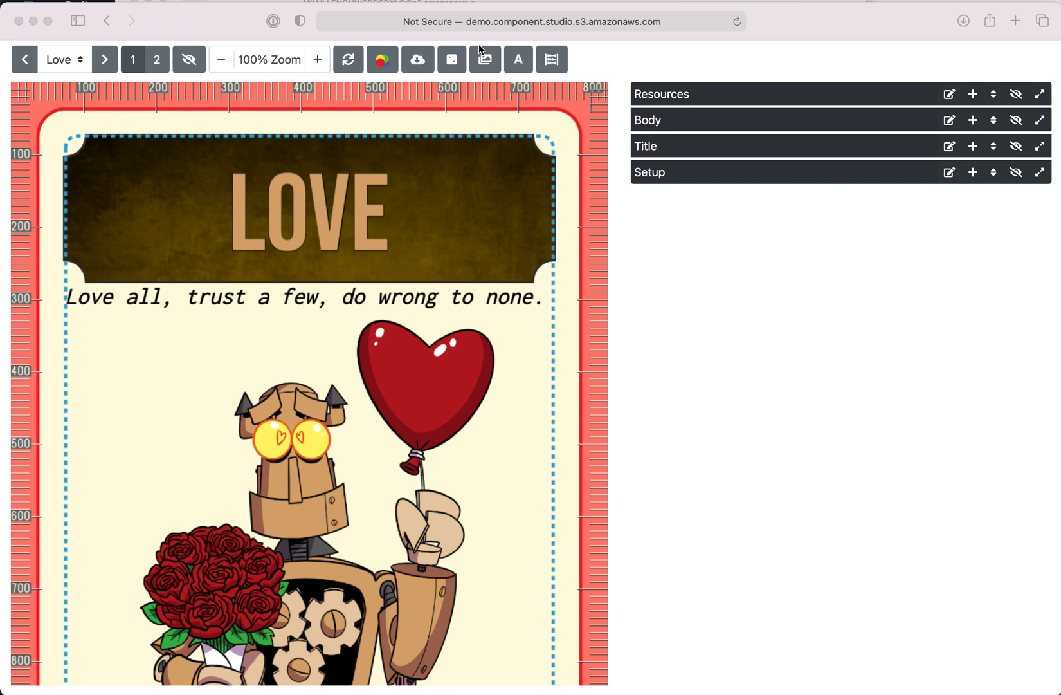
left_click(484, 66)
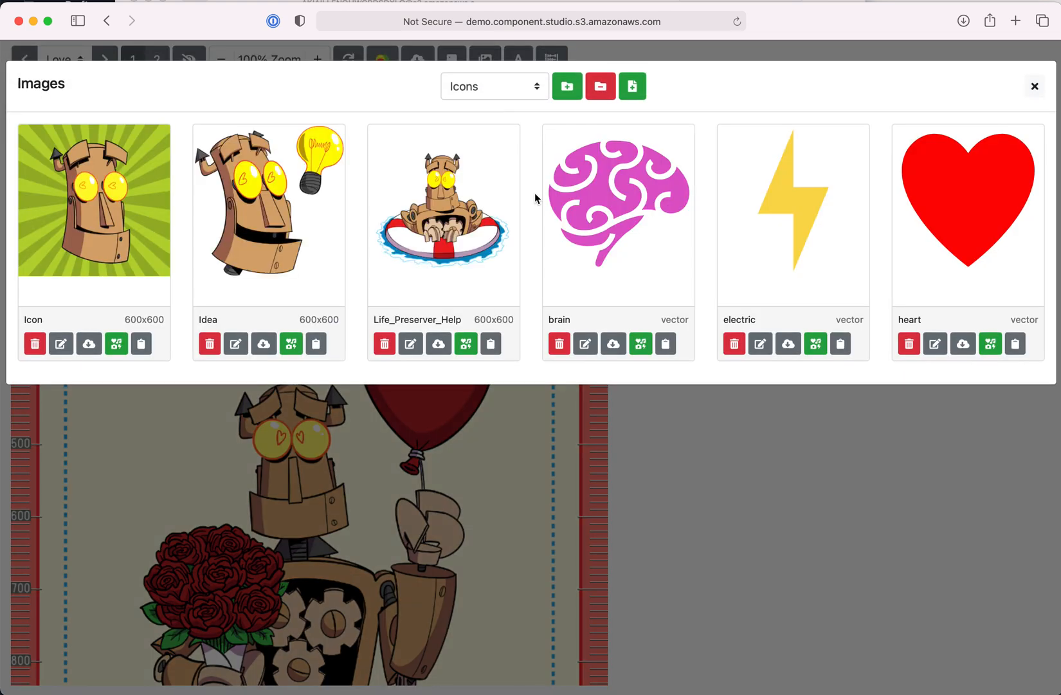
left_click(522, 87)
left_click(516, 65)
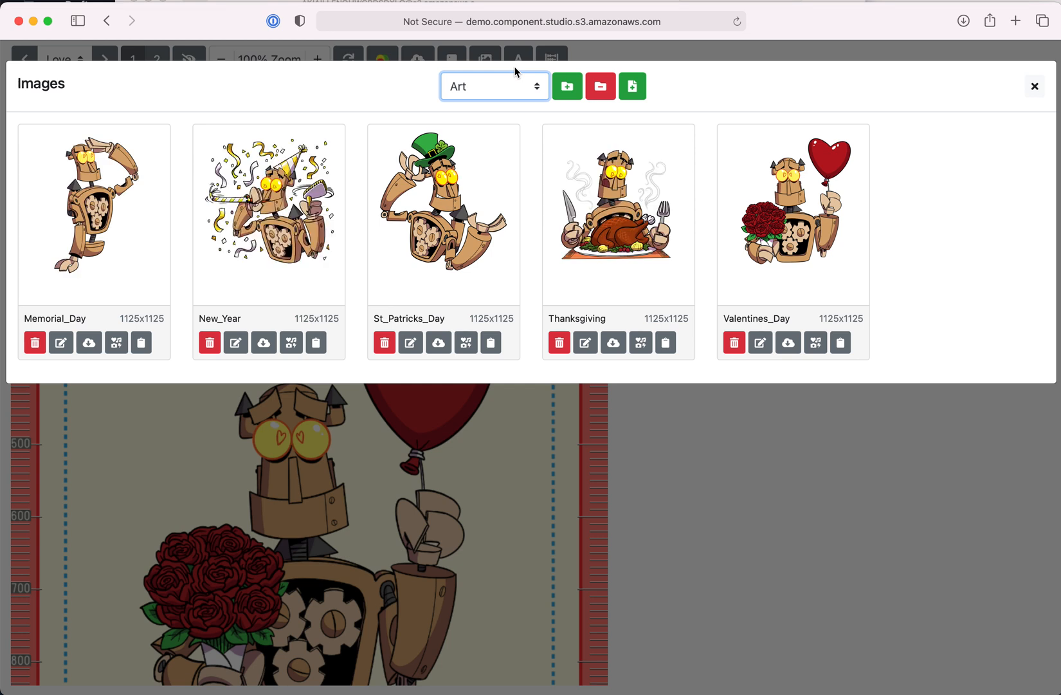
Browse the Textures and Icons folders of the image library and return to the Art folder.
left_click(508, 87)
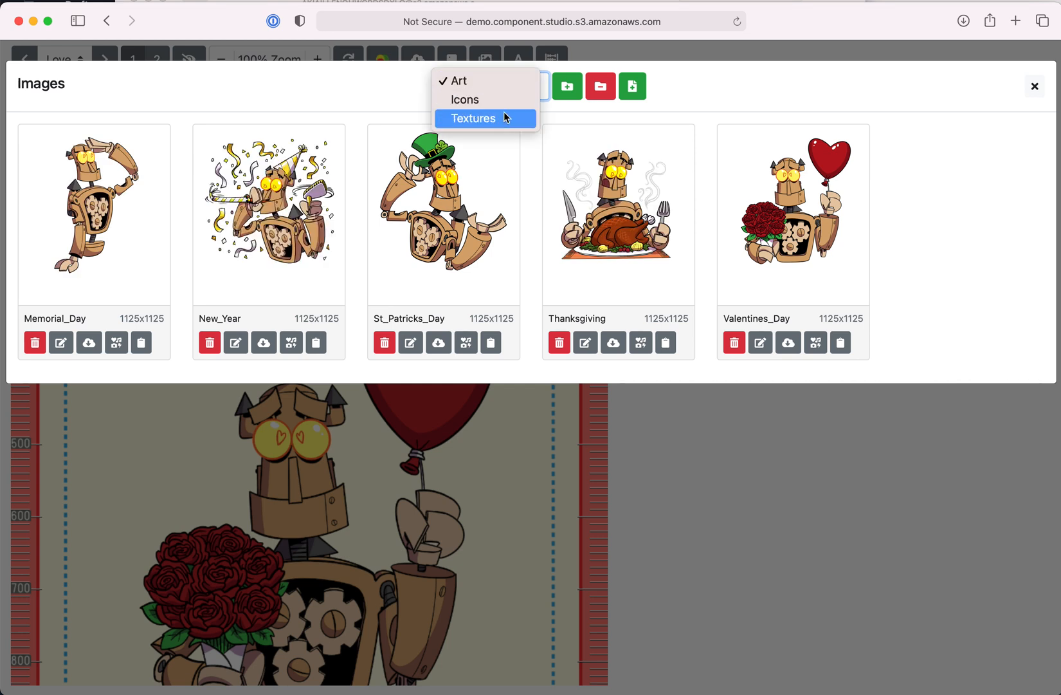
left_click(511, 82)
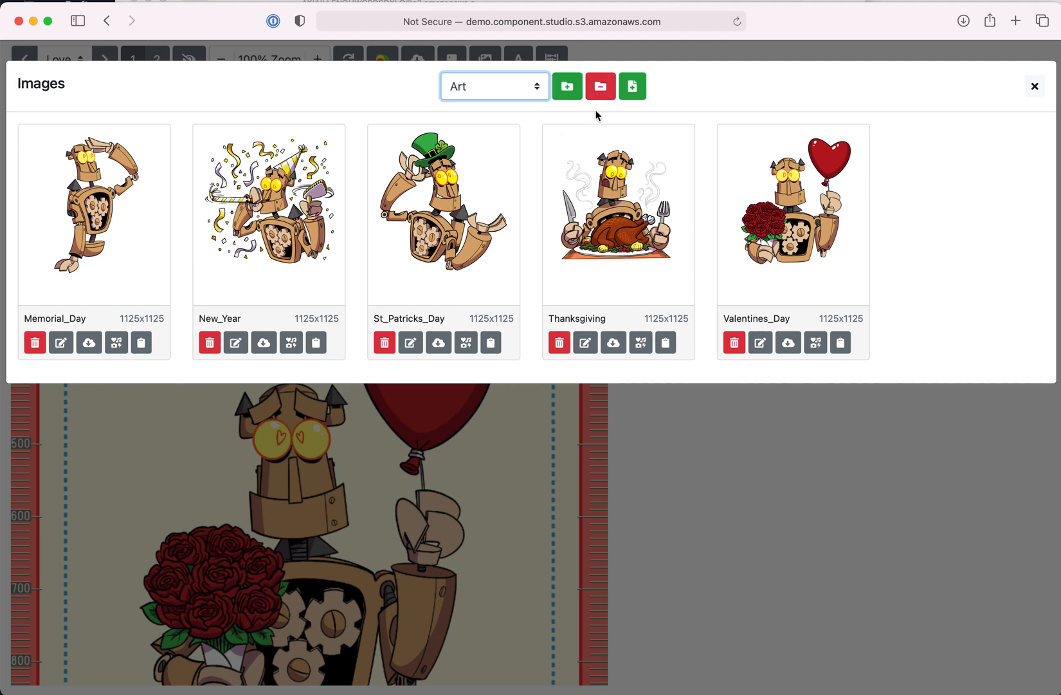
left_click(518, 95)
left_click(518, 98)
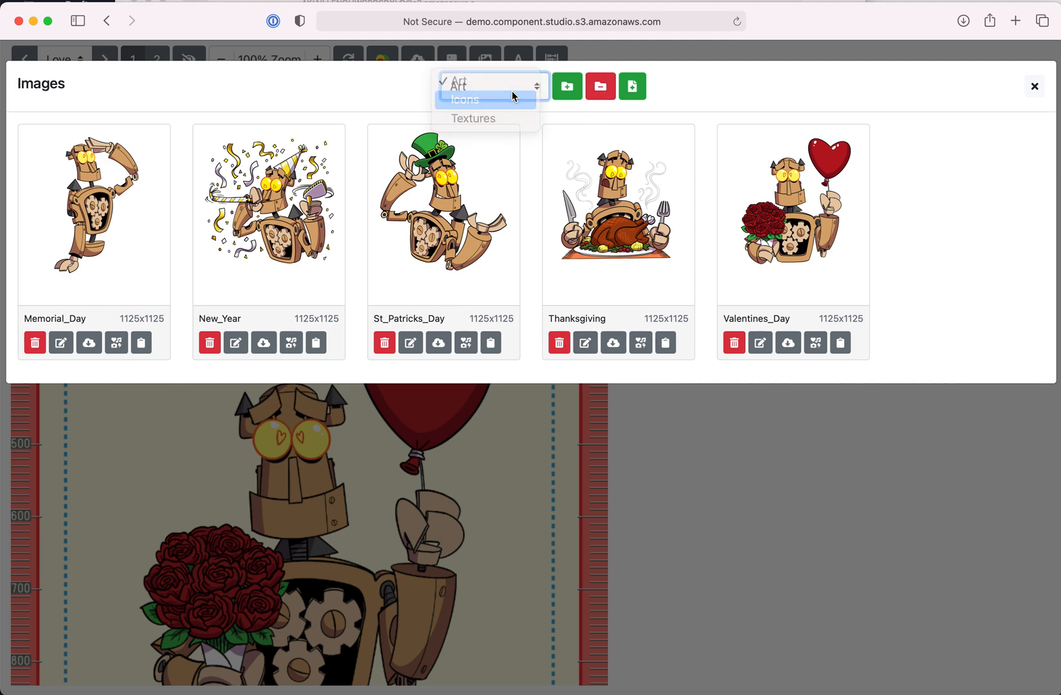
left_click(514, 90)
left_click(513, 98)
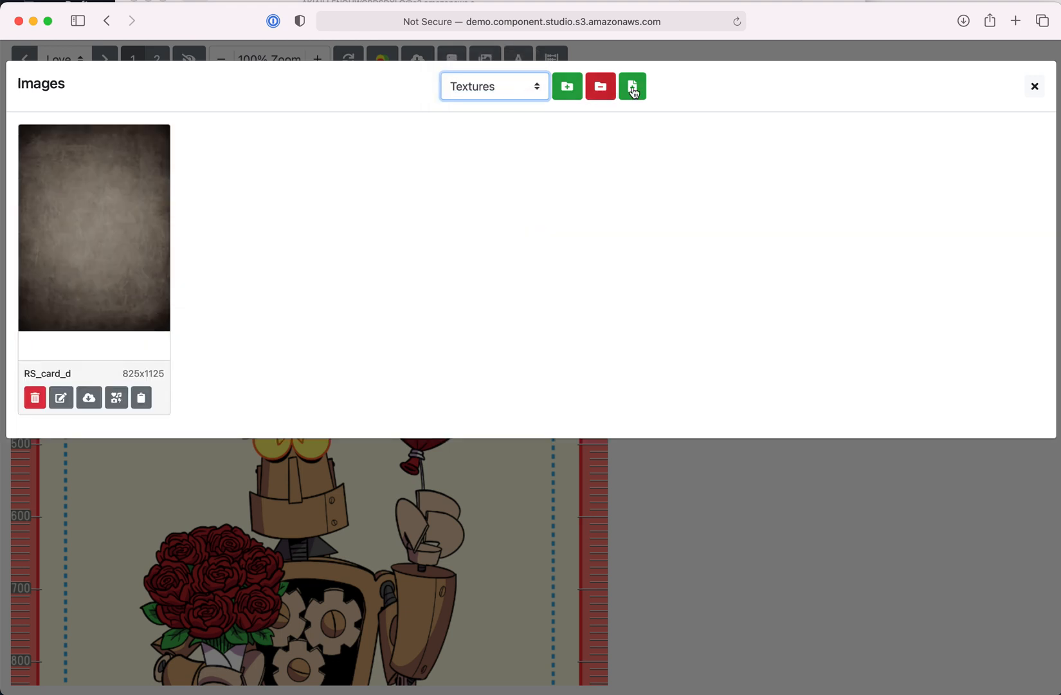
left_click(515, 94)
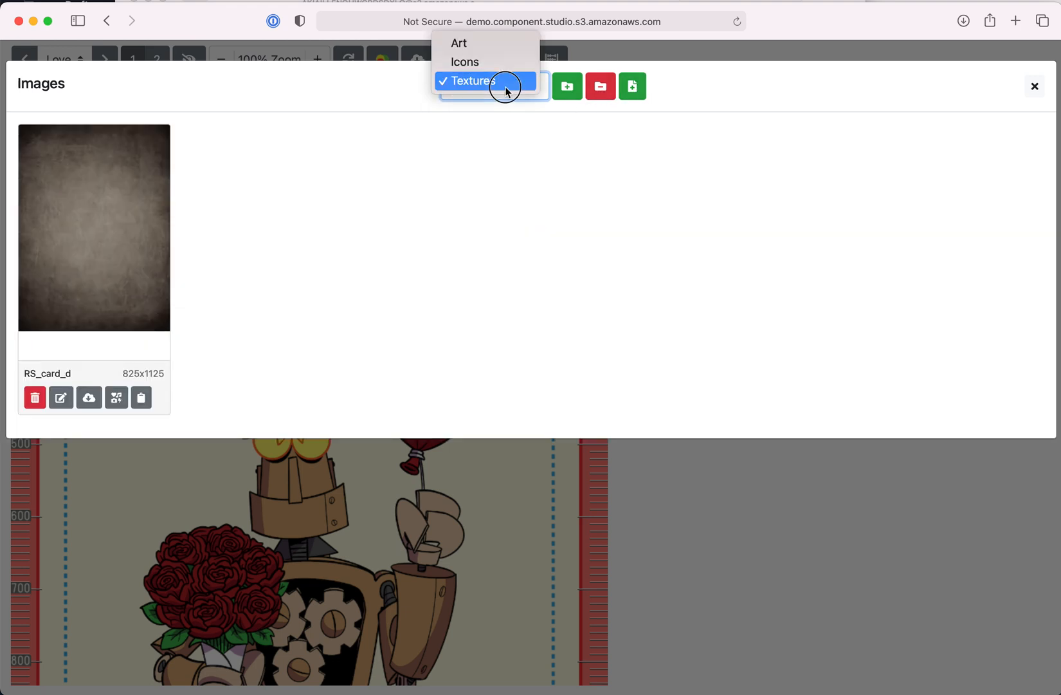
left_click(503, 63)
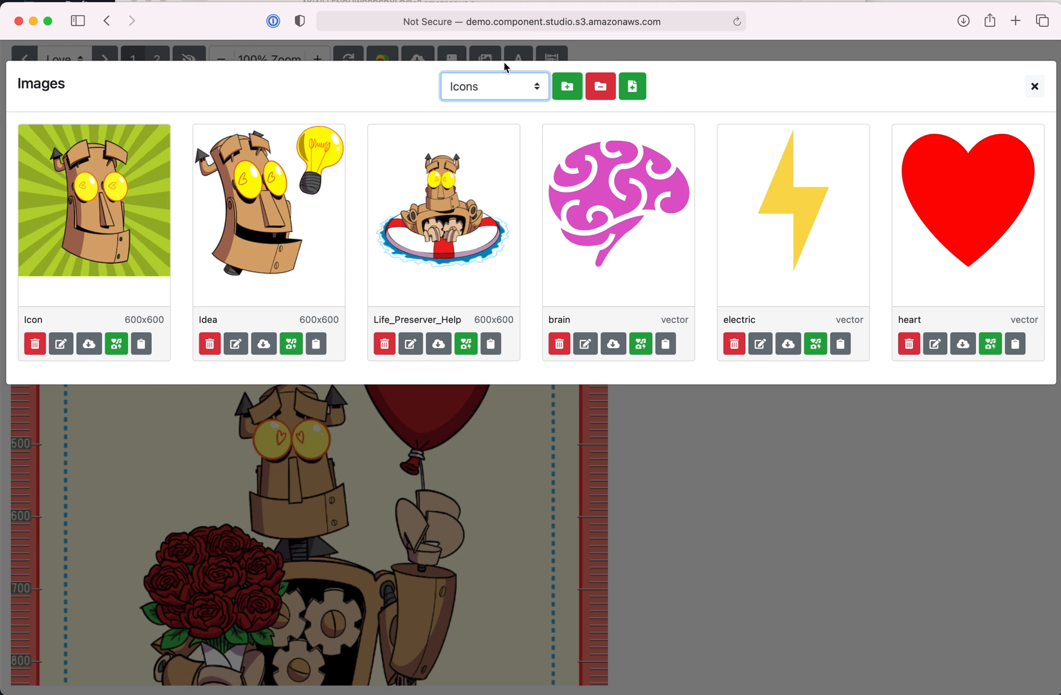
left_click(544, 97)
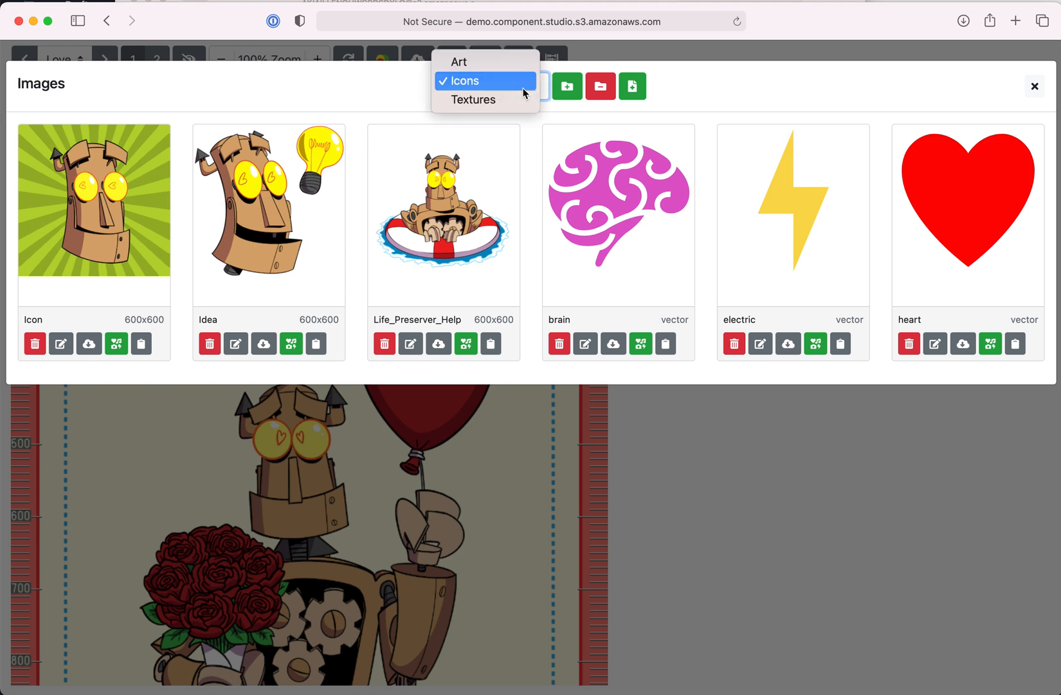
left_click(512, 64)
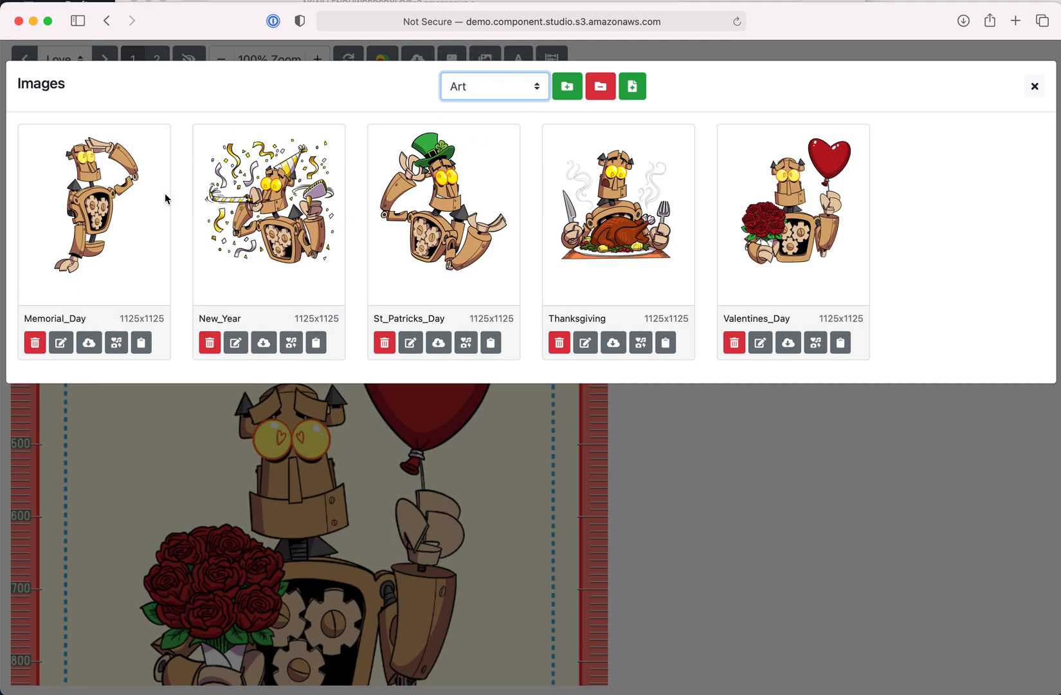
Examine the names of the Memorial_Day and New_Year images and the pixel dimensions of Memorial_Day.
double_click(51, 317)
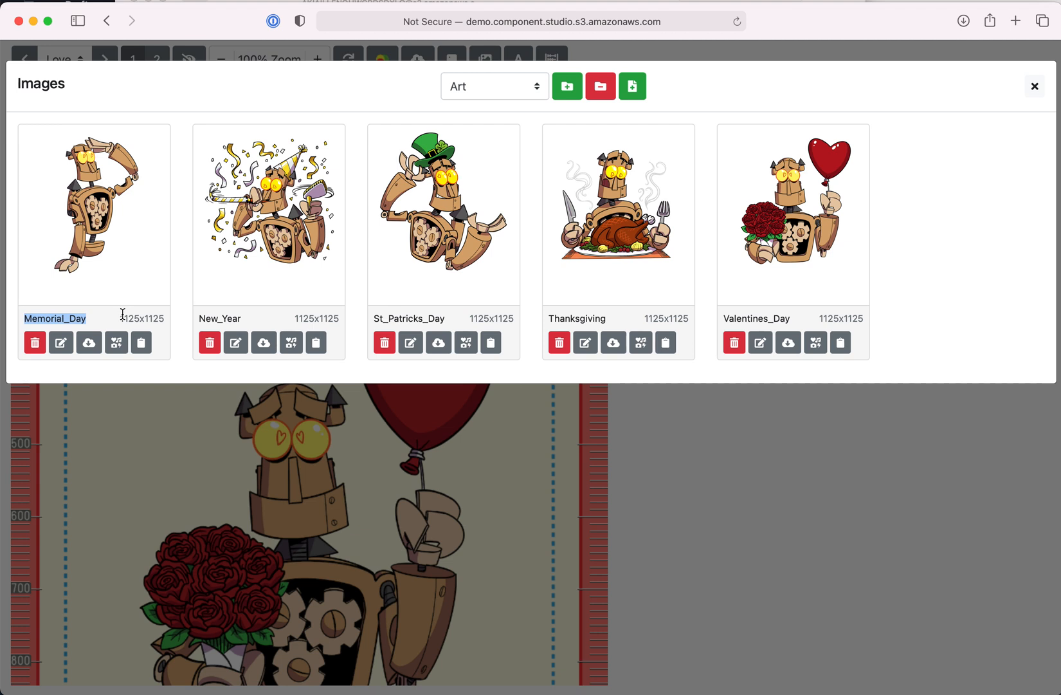
left_click(63, 318)
double_click(58, 318)
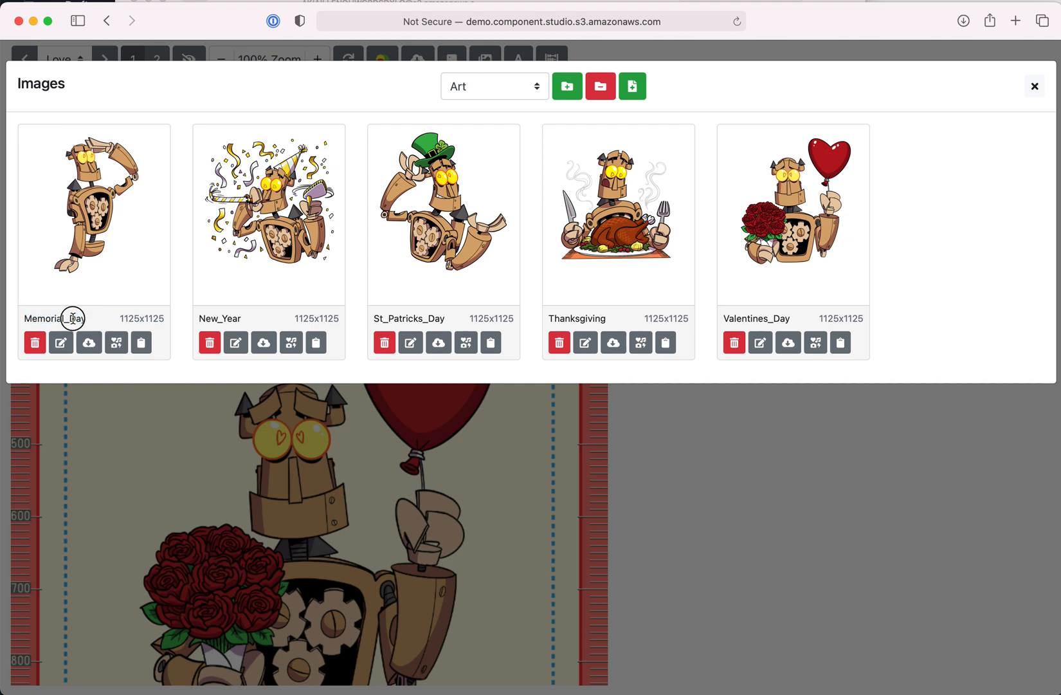
double_click(72, 317)
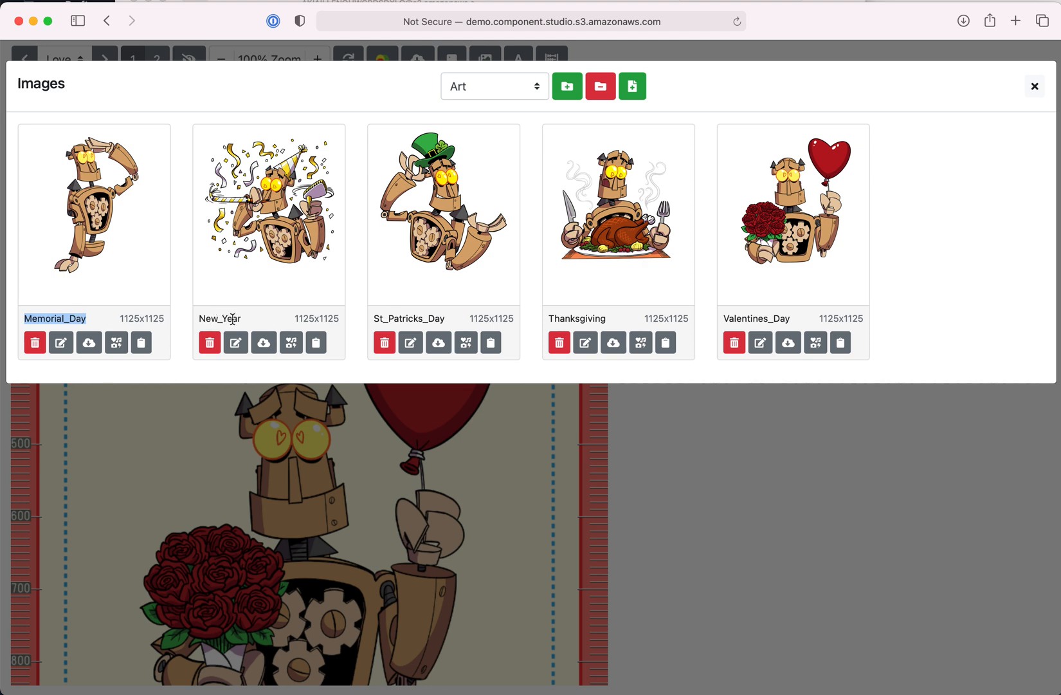
left_click_drag(218, 318, 227, 319)
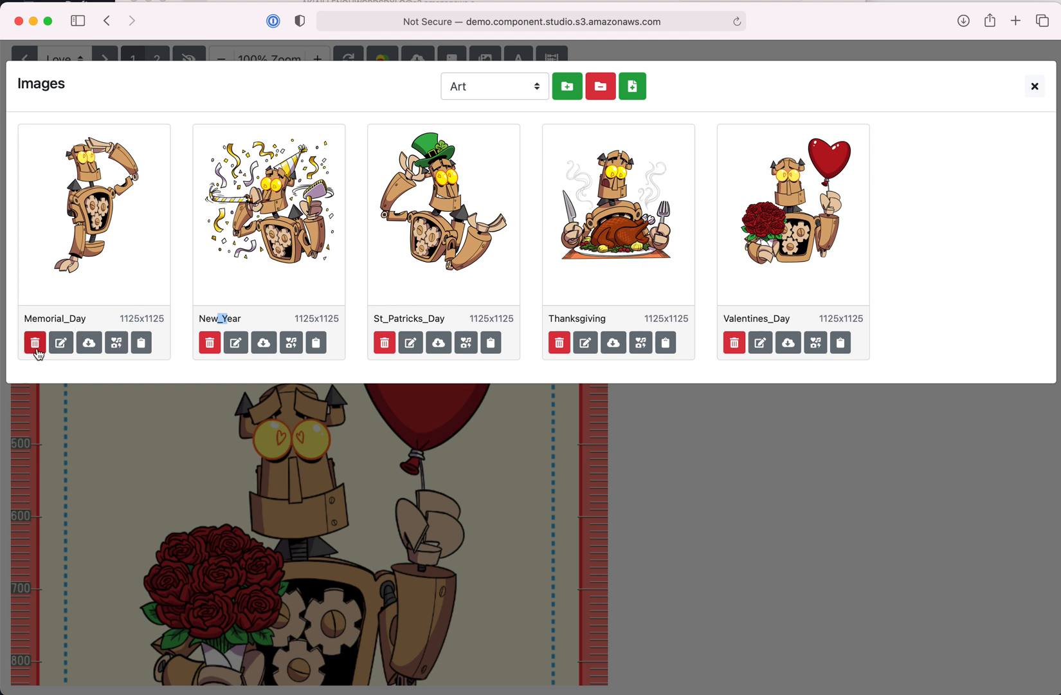
left_click(132, 316)
double_click(133, 317)
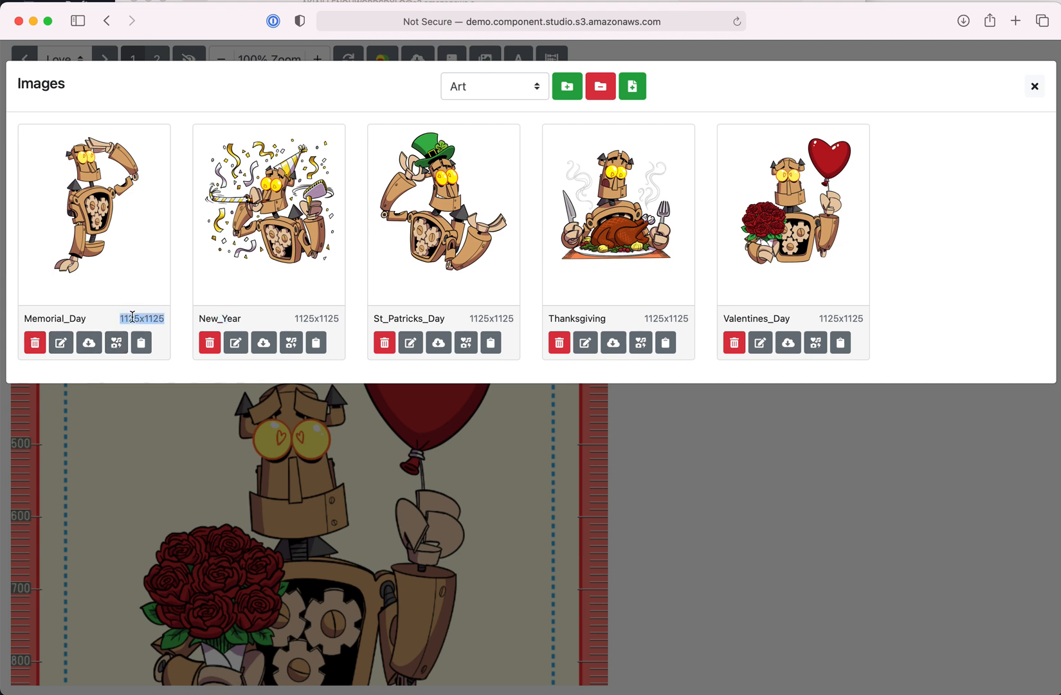
double_click(151, 317)
left_click(147, 319)
Open the Memorial_Day image's name for editing without changing it, and copy the image's template reference to the clipboard.
left_click(37, 348)
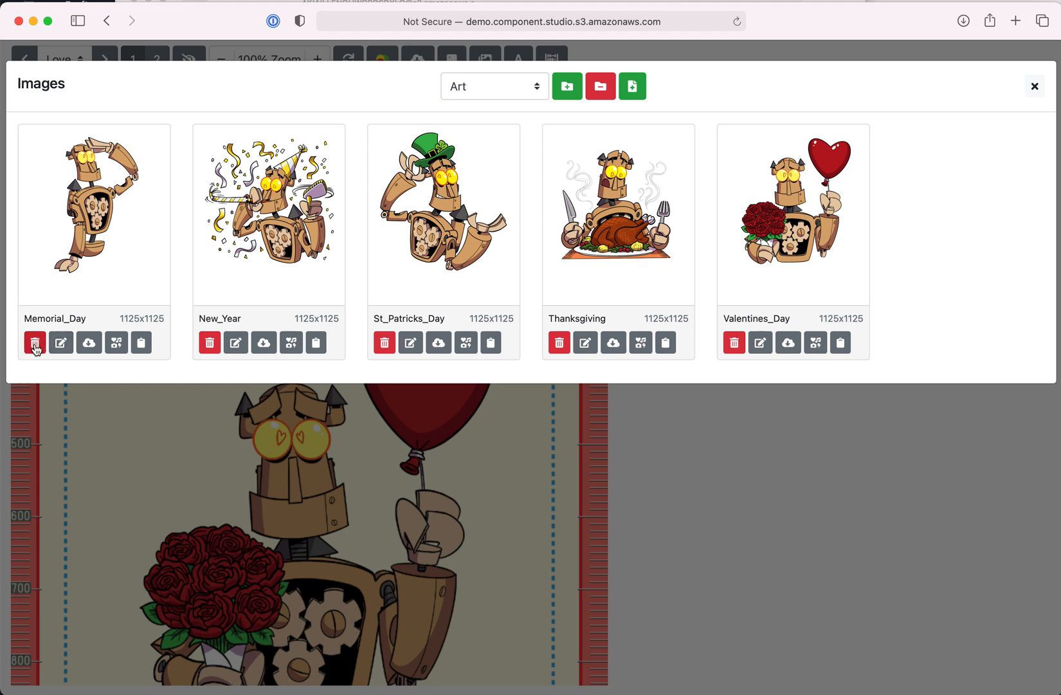
left_click(62, 344)
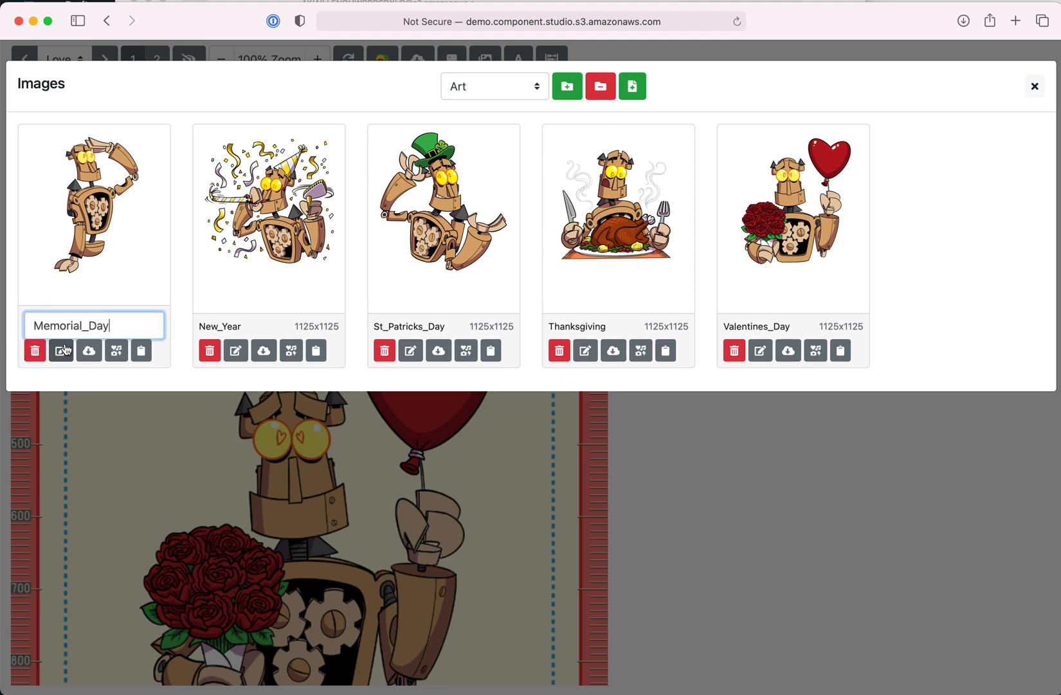
left_click(72, 371)
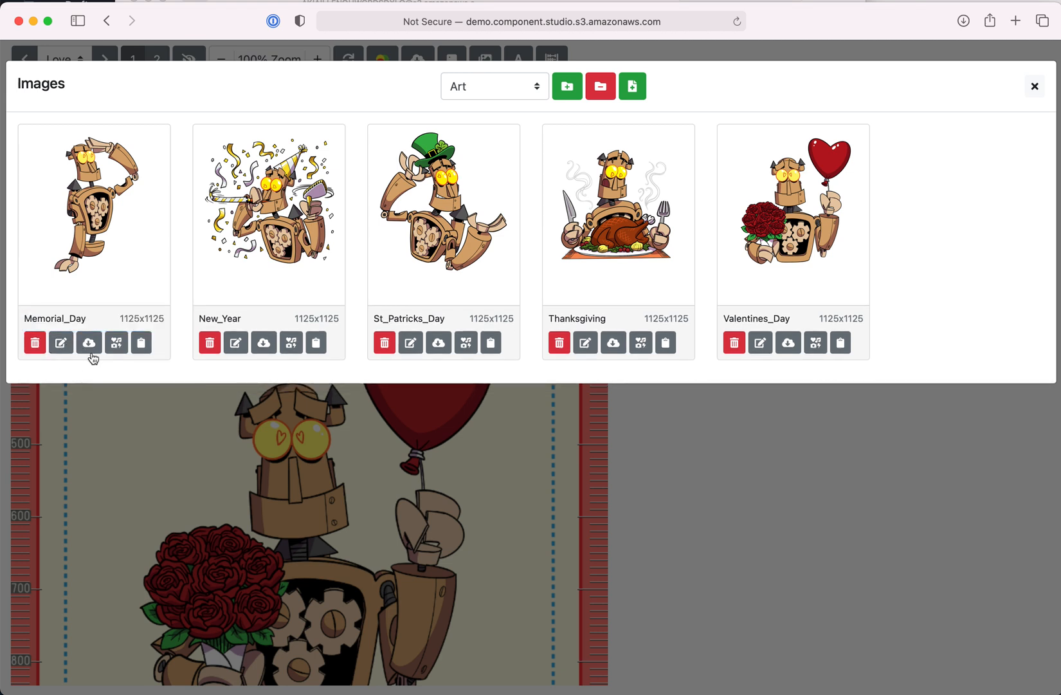
left_click(143, 344)
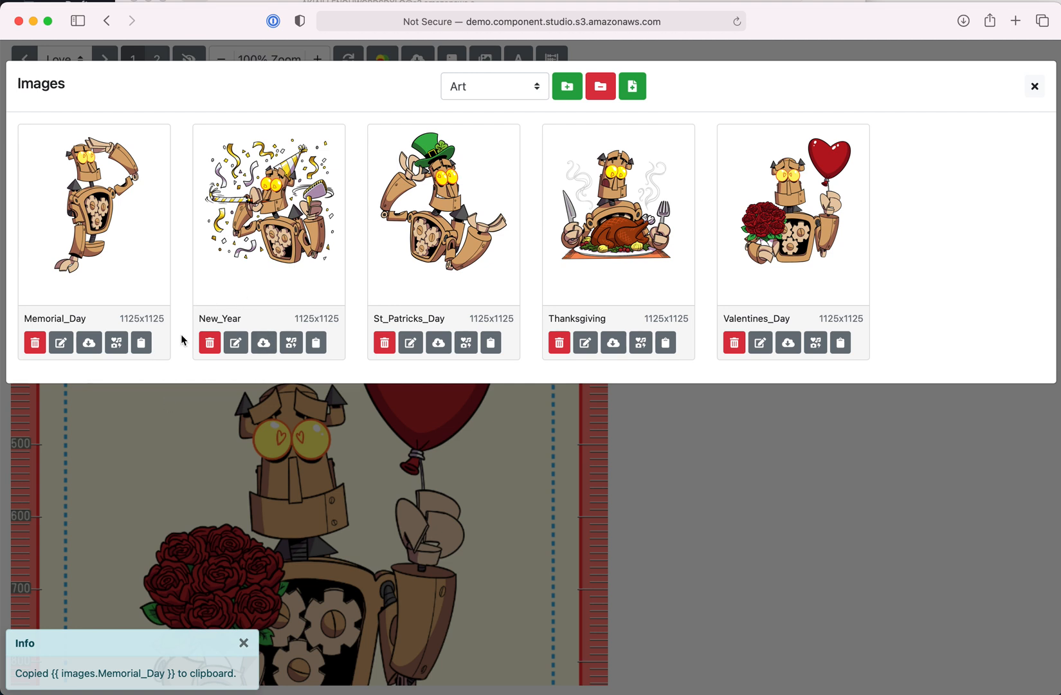
left_click(139, 378)
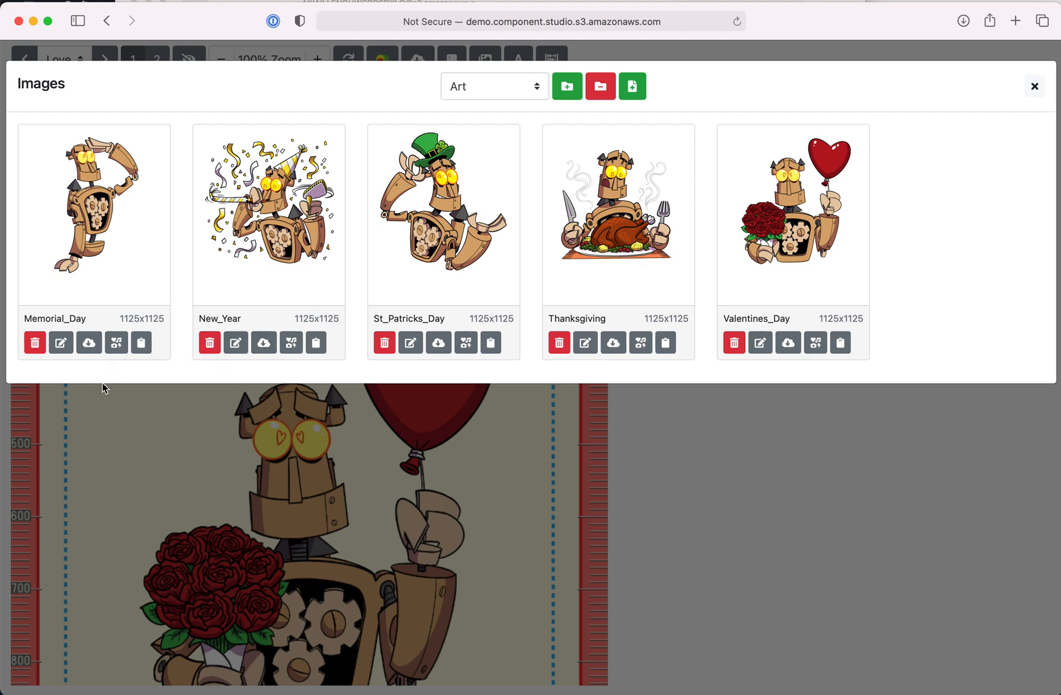
left_click(117, 342)
Compare the images in the Icons, Textures and Art folders, and close the image library.
left_click(504, 89)
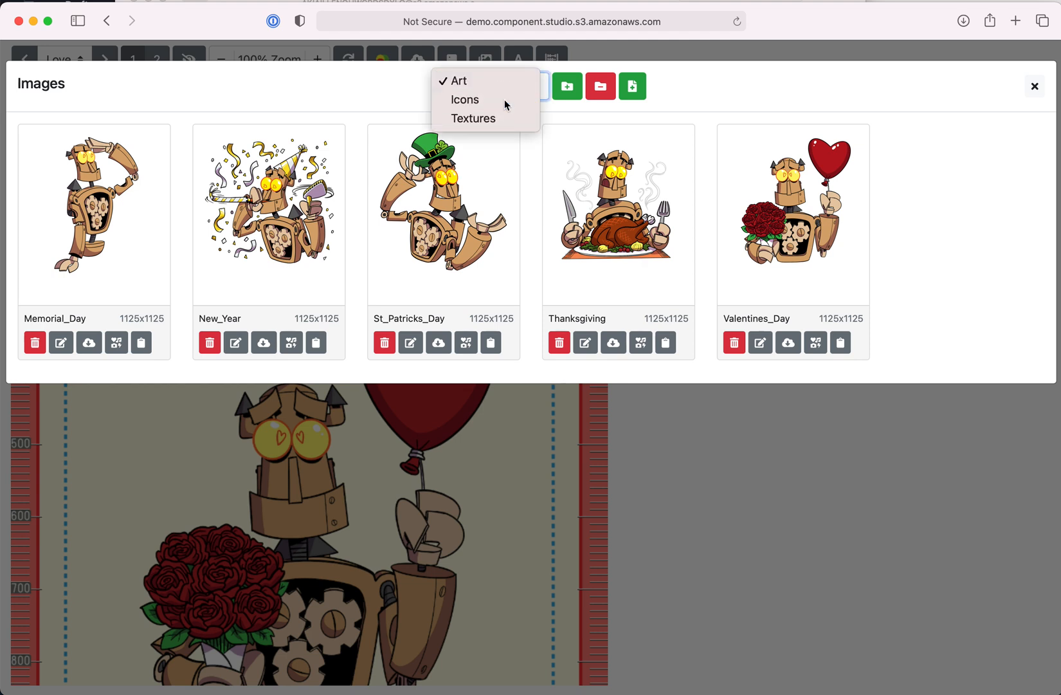
left_click(504, 99)
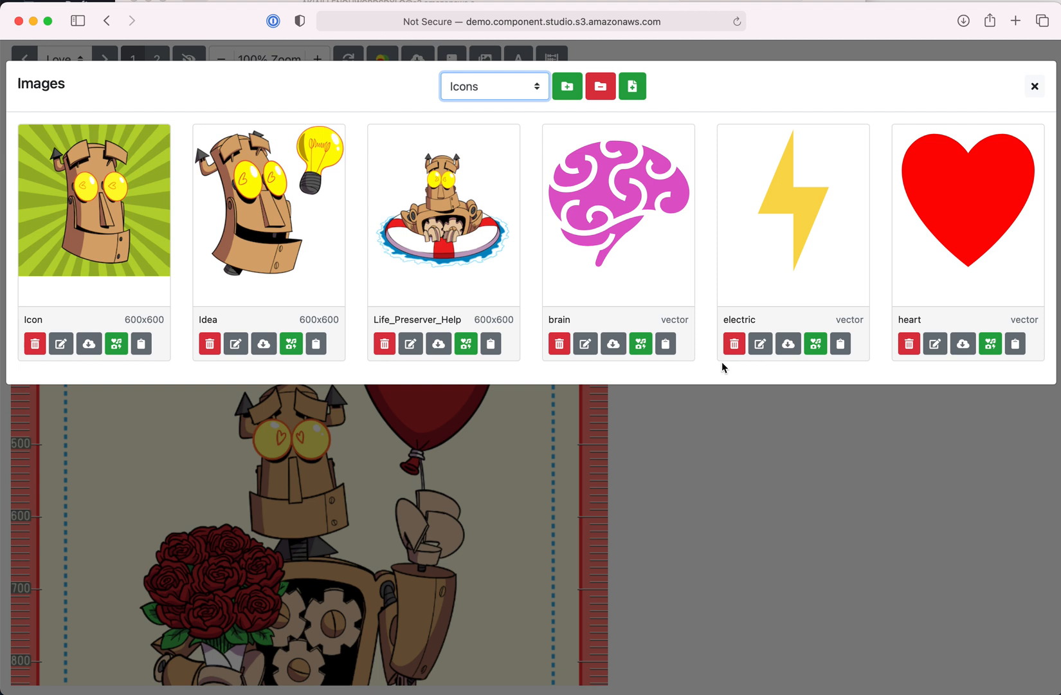
left_click(531, 91)
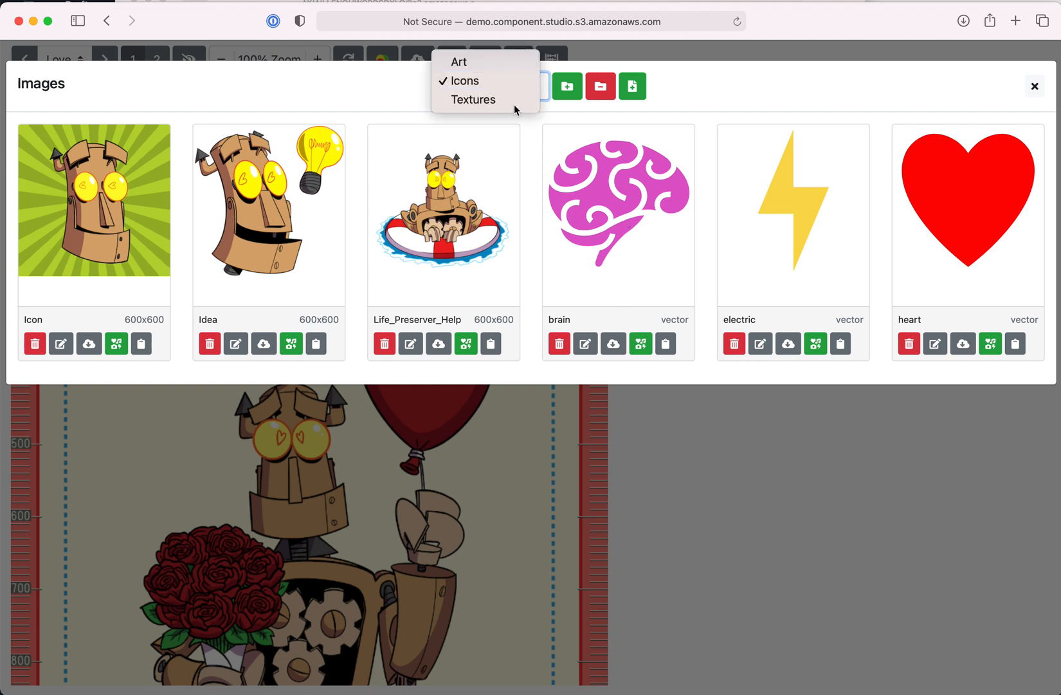
left_click(489, 100)
left_click(532, 92)
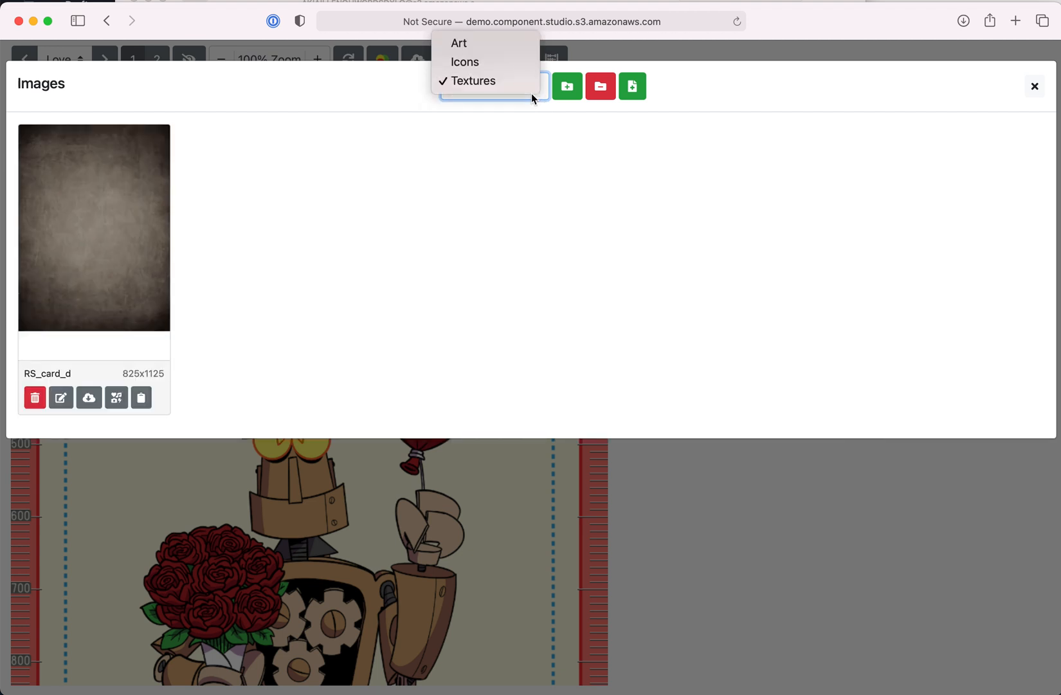
left_click(513, 45)
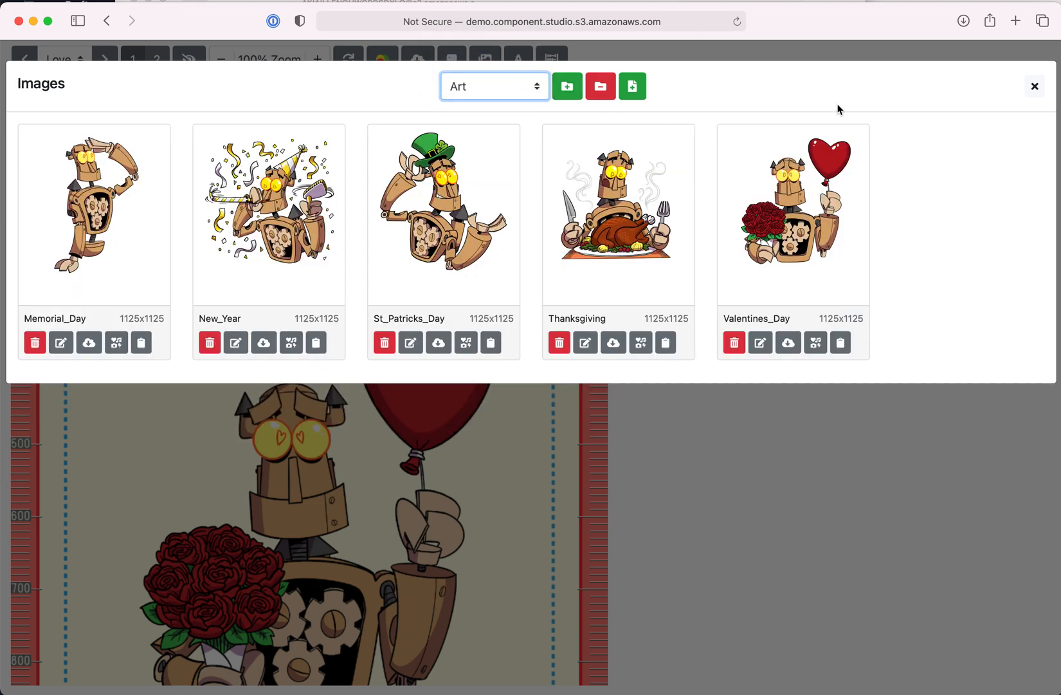
left_click(1034, 86)
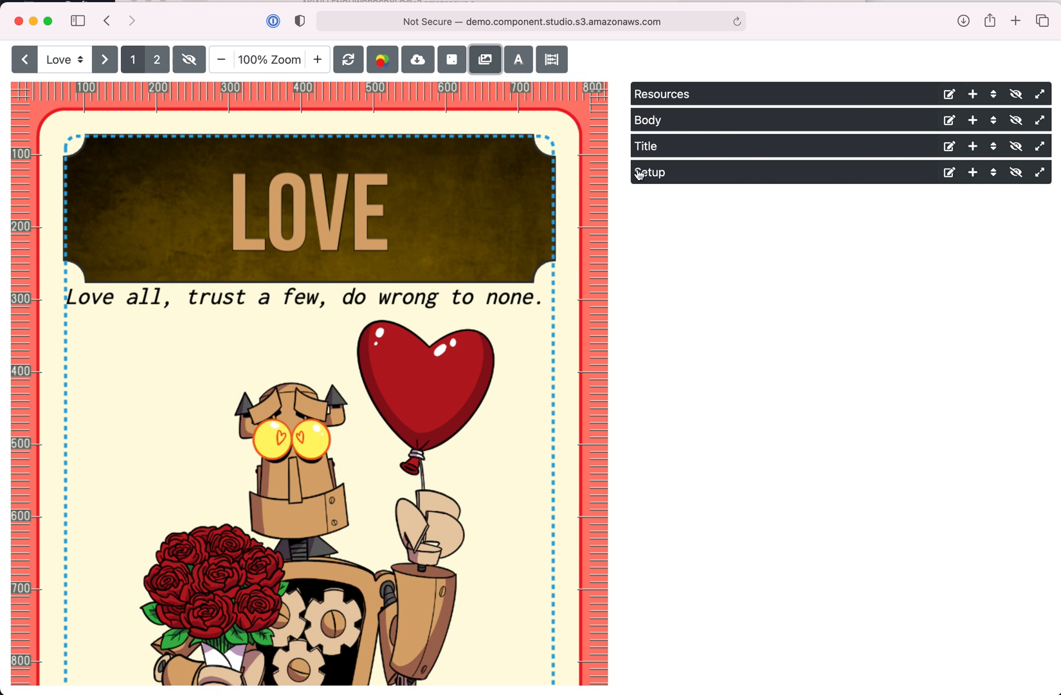
Expand the Body group and its Art layer, and check which element types can be added to the group.
left_click(682, 129)
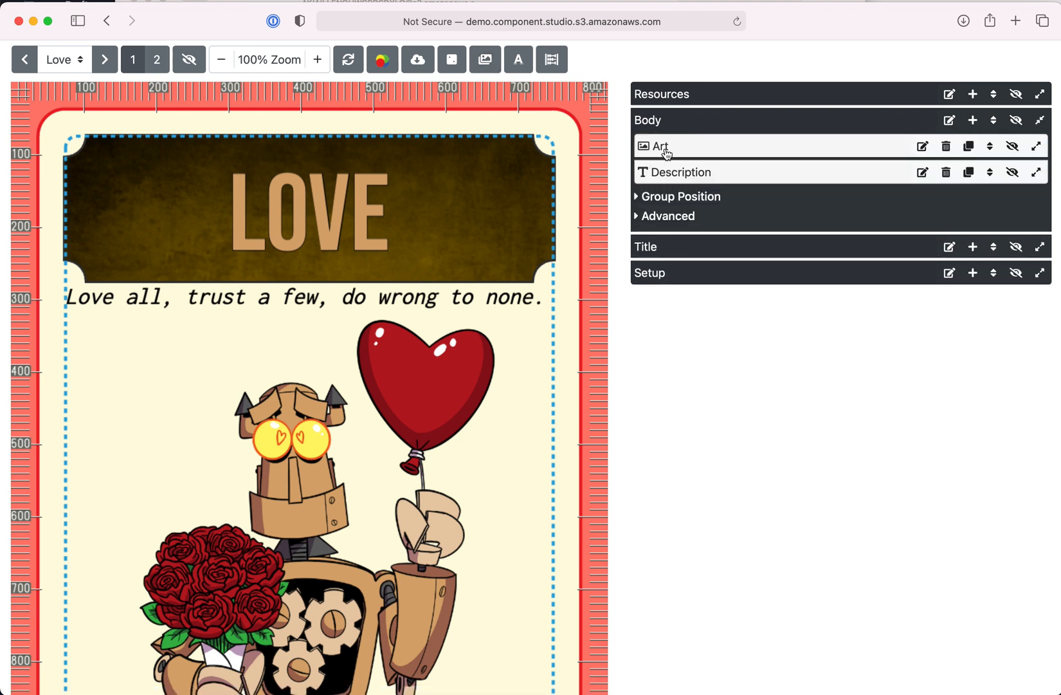
left_click(698, 151)
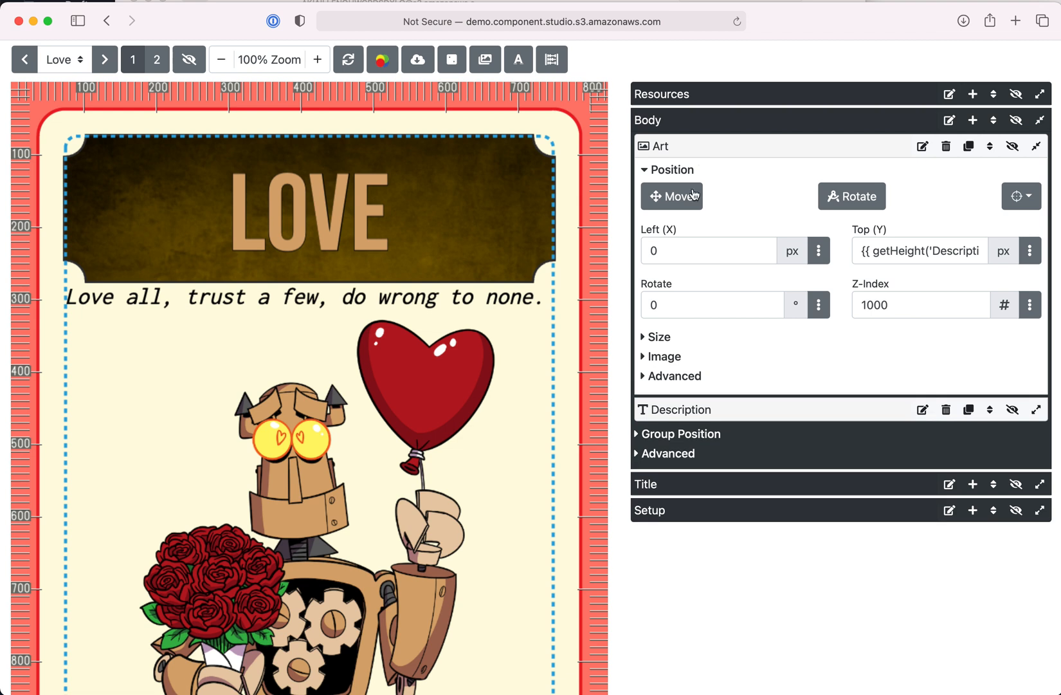
left_click(974, 121)
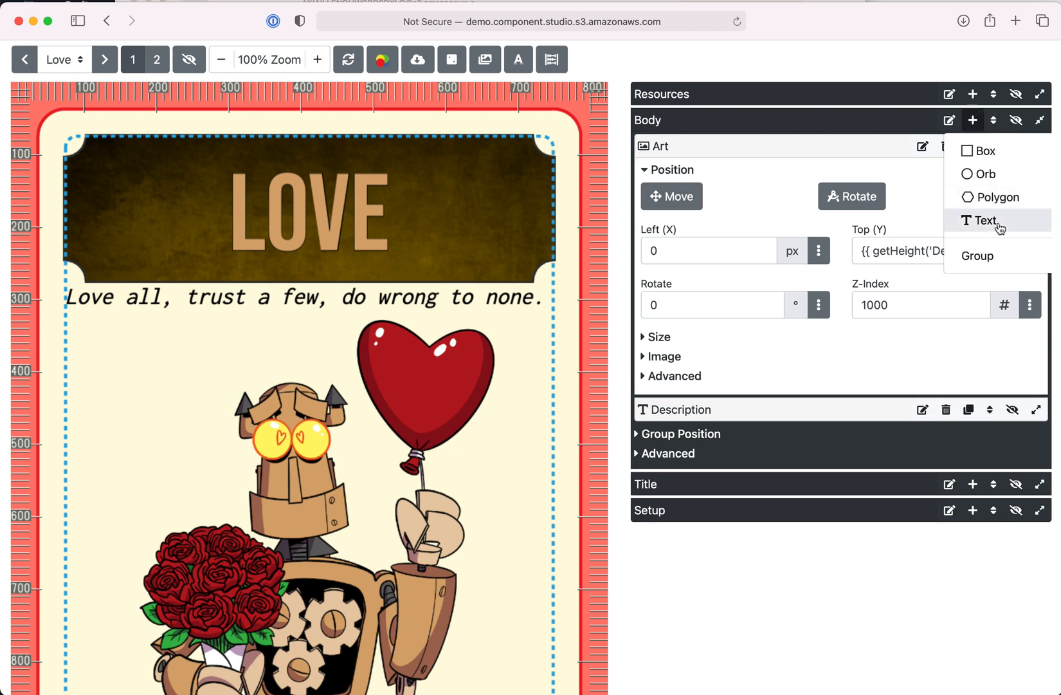
left_click(974, 122)
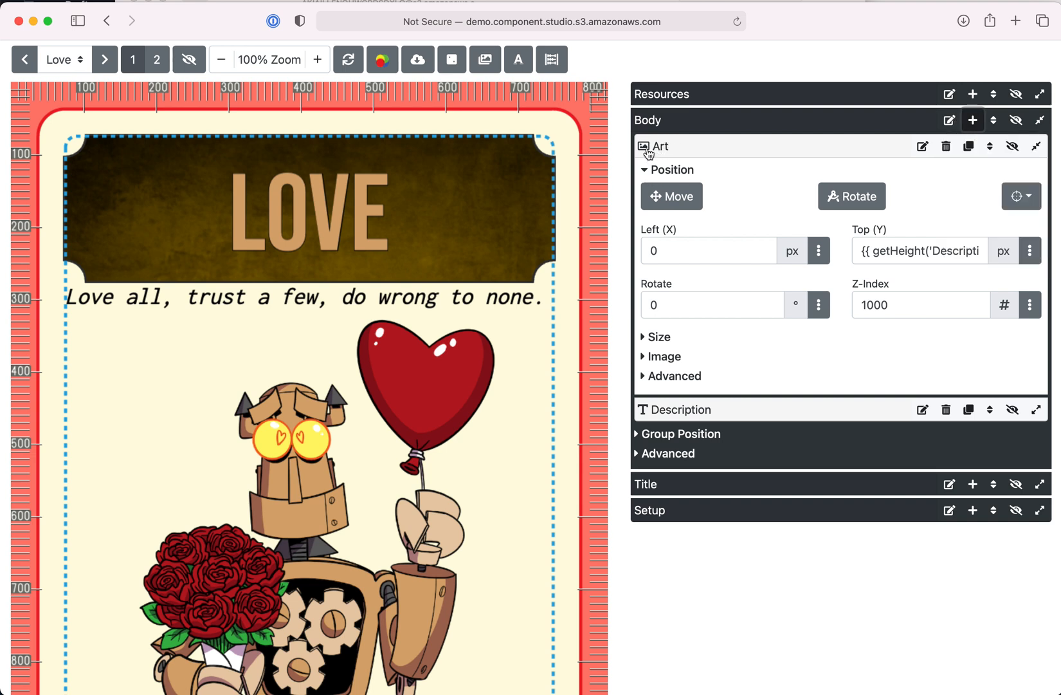
Copy the Thanksgiving image reference from the image library and set the Art layer's image to {{ images.Thanksgiving }}.
left_click(666, 358)
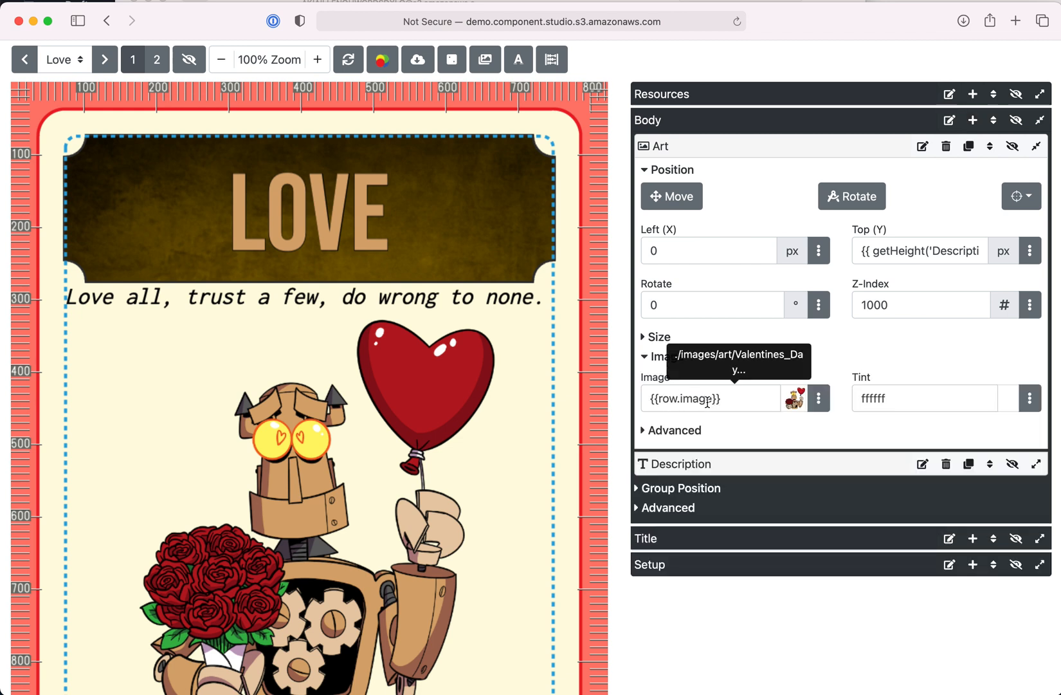
left_click(820, 406)
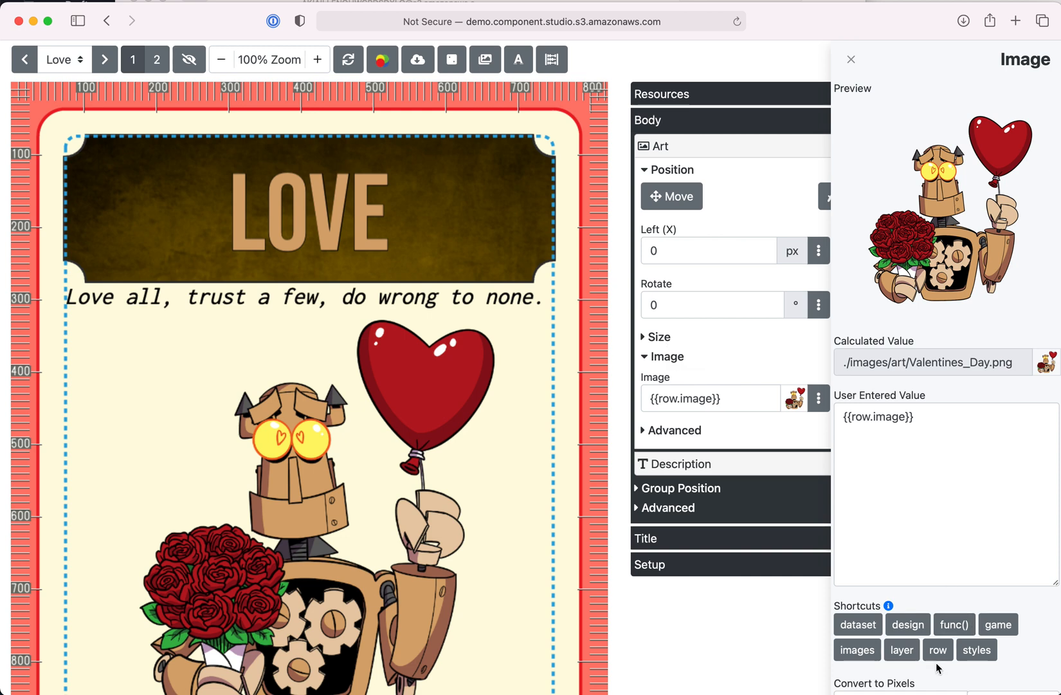
left_click(859, 651)
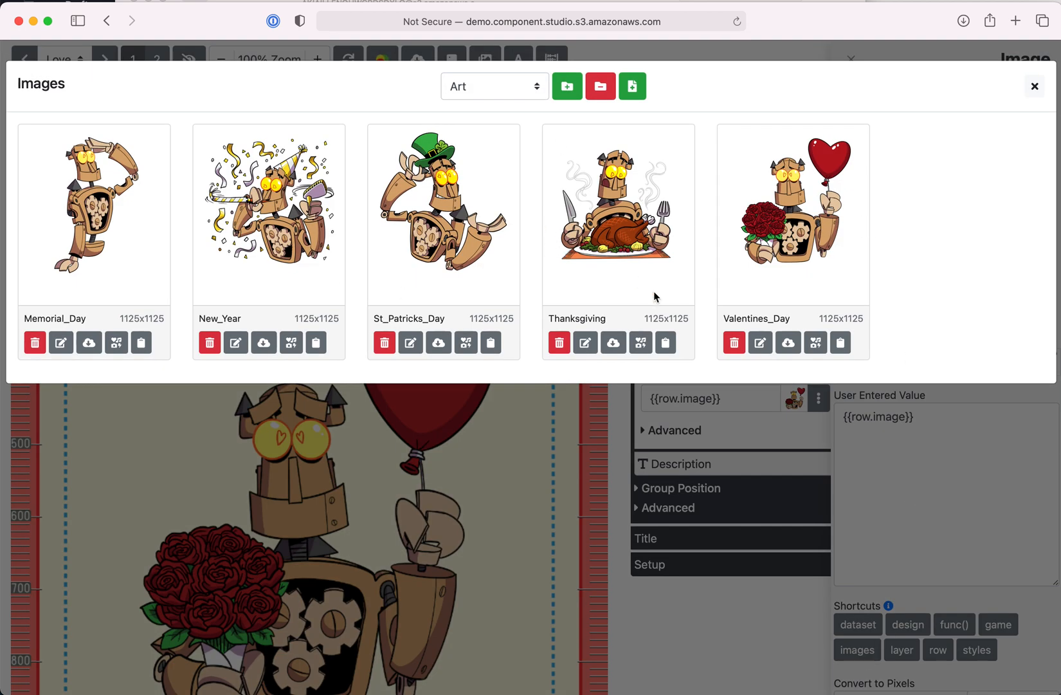
left_click(667, 348)
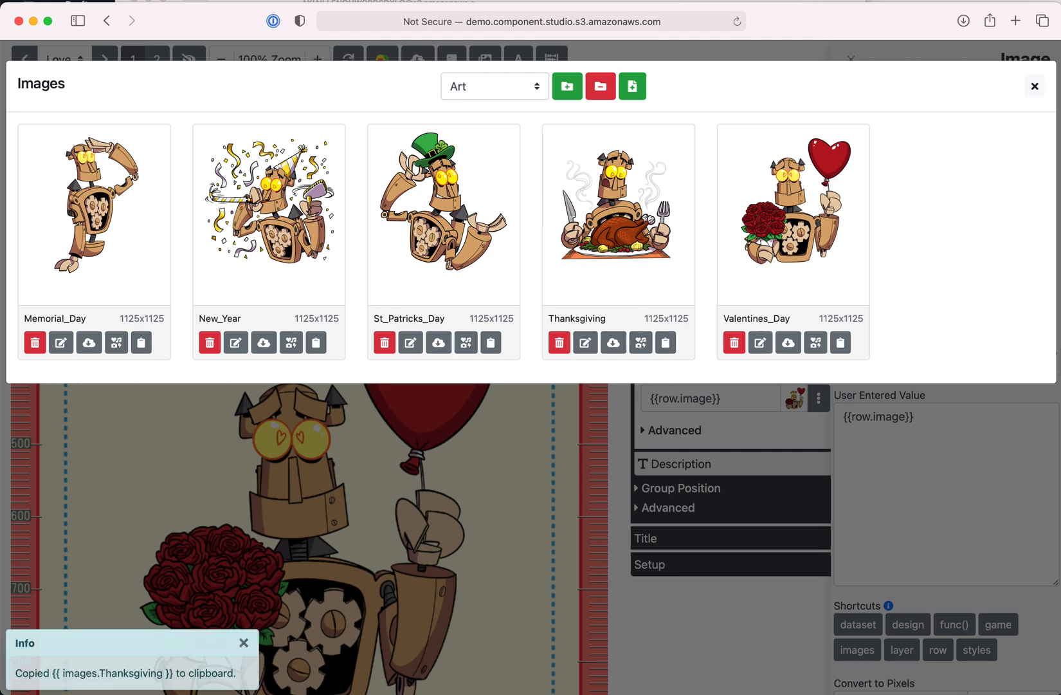
left_click(1034, 86)
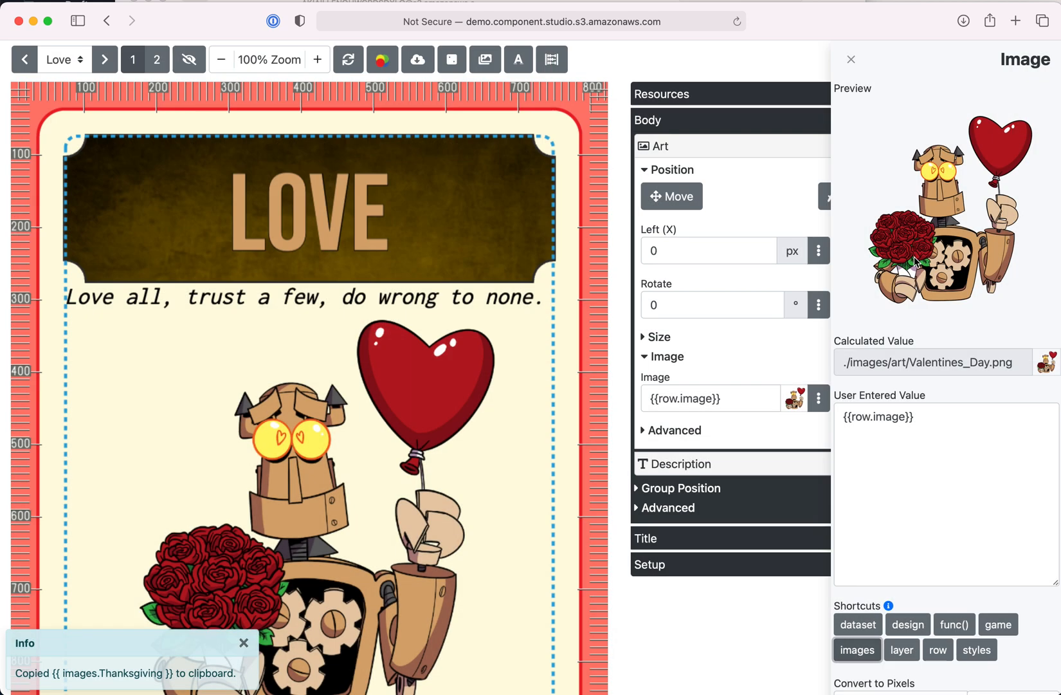
triple_click(886, 431)
key("cmd+v")
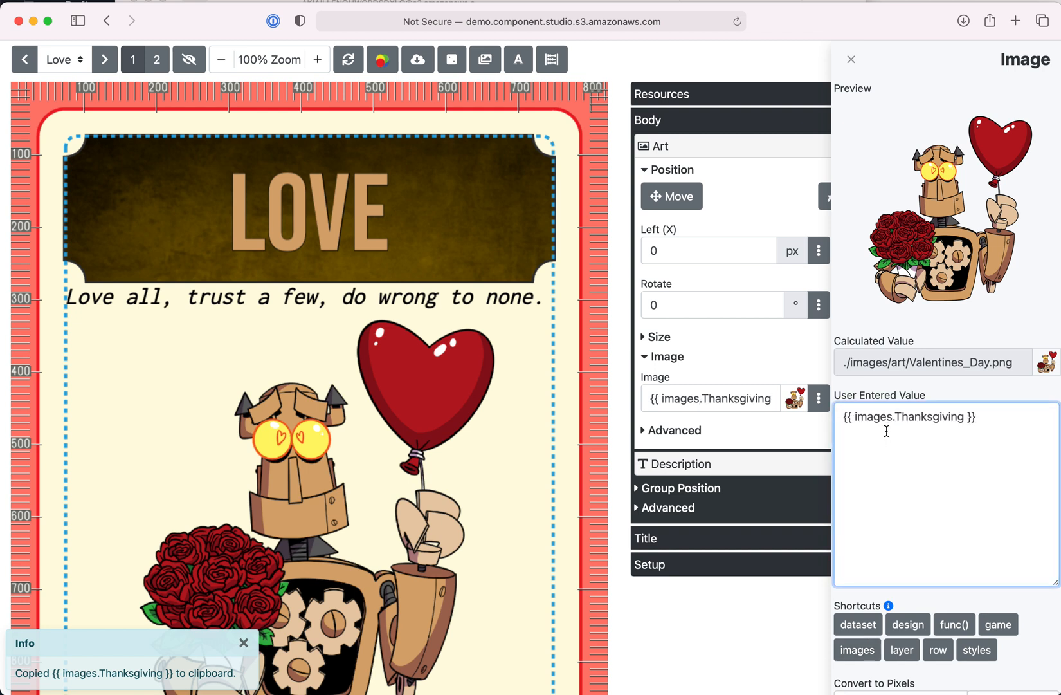
left_click(941, 398)
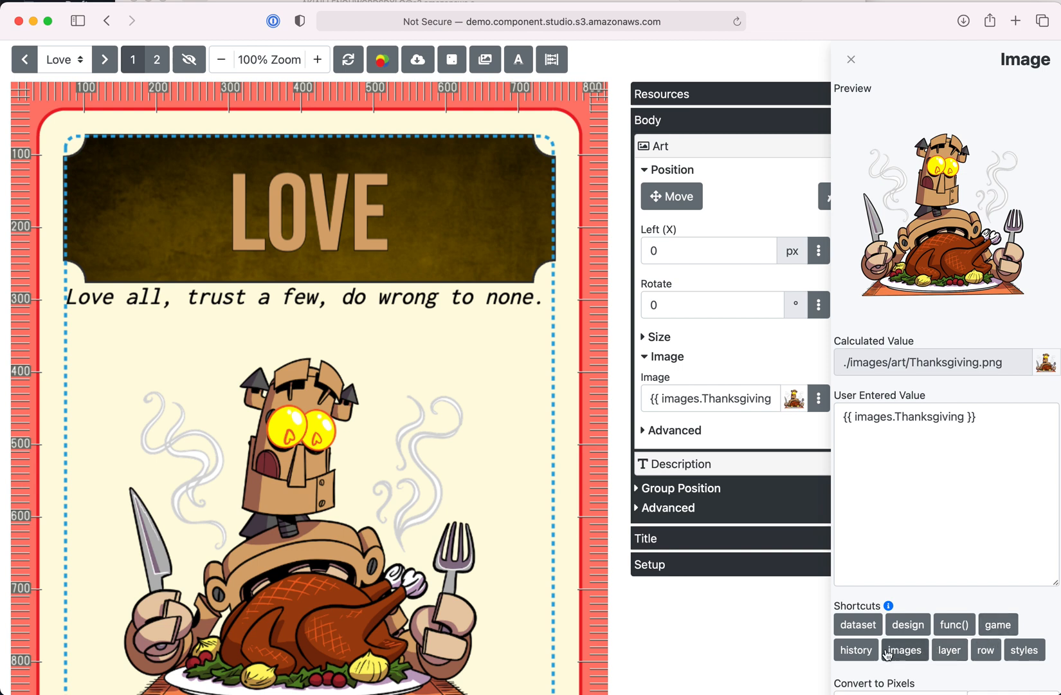
Check the value history of the Art layer's image, set it to {{ row.image }}, and close the value editor.
left_click(861, 649)
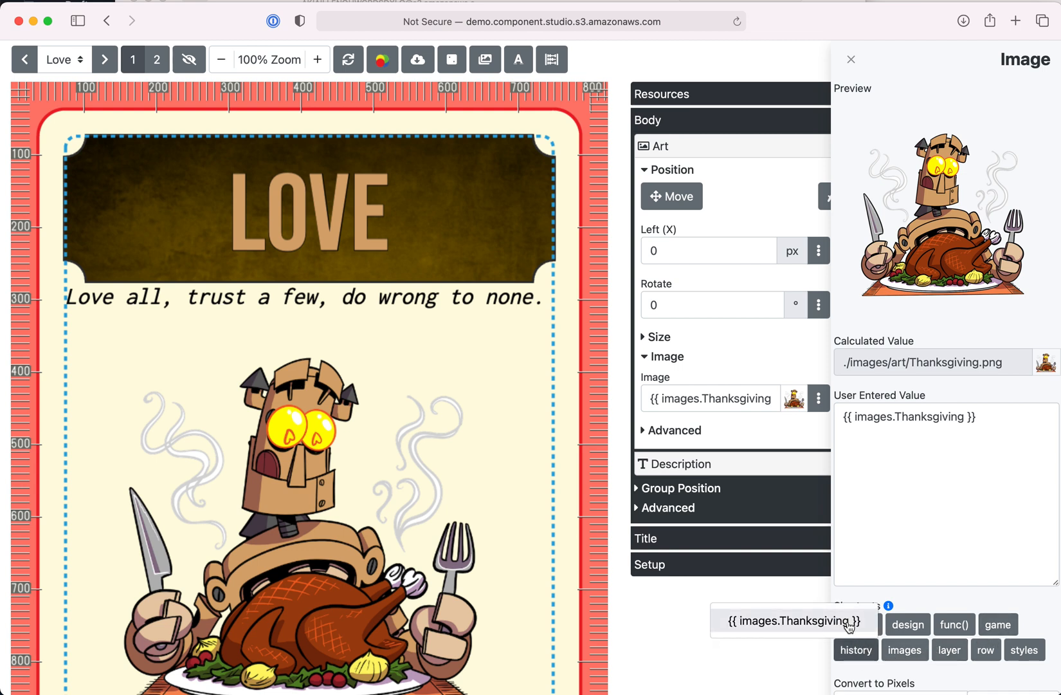
left_click(983, 579)
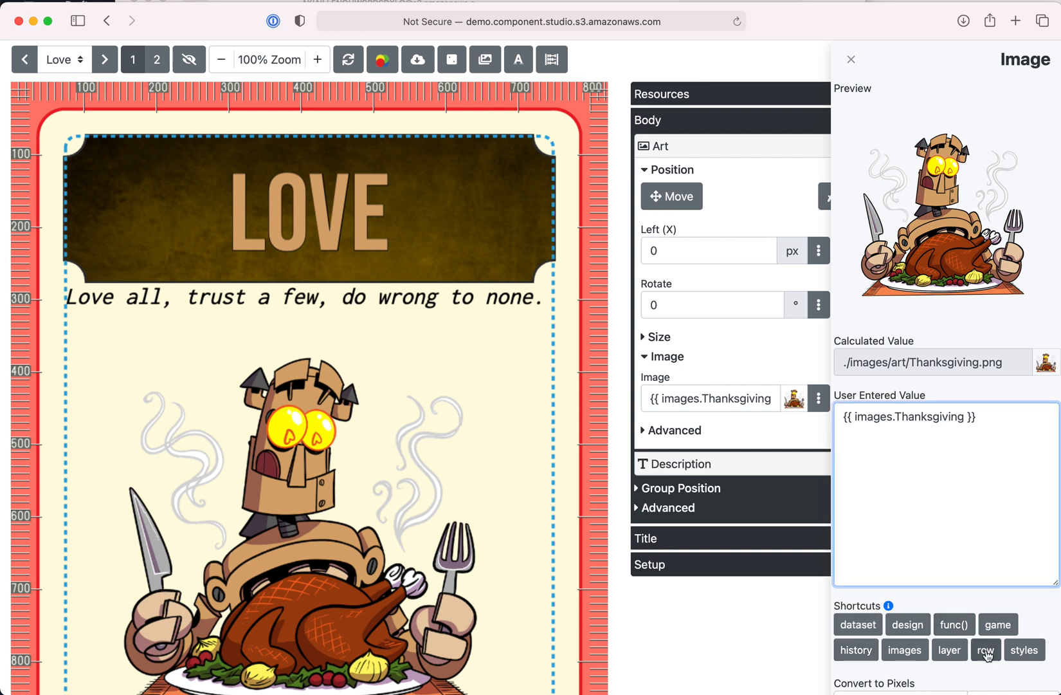
left_click(985, 650)
left_click(968, 506)
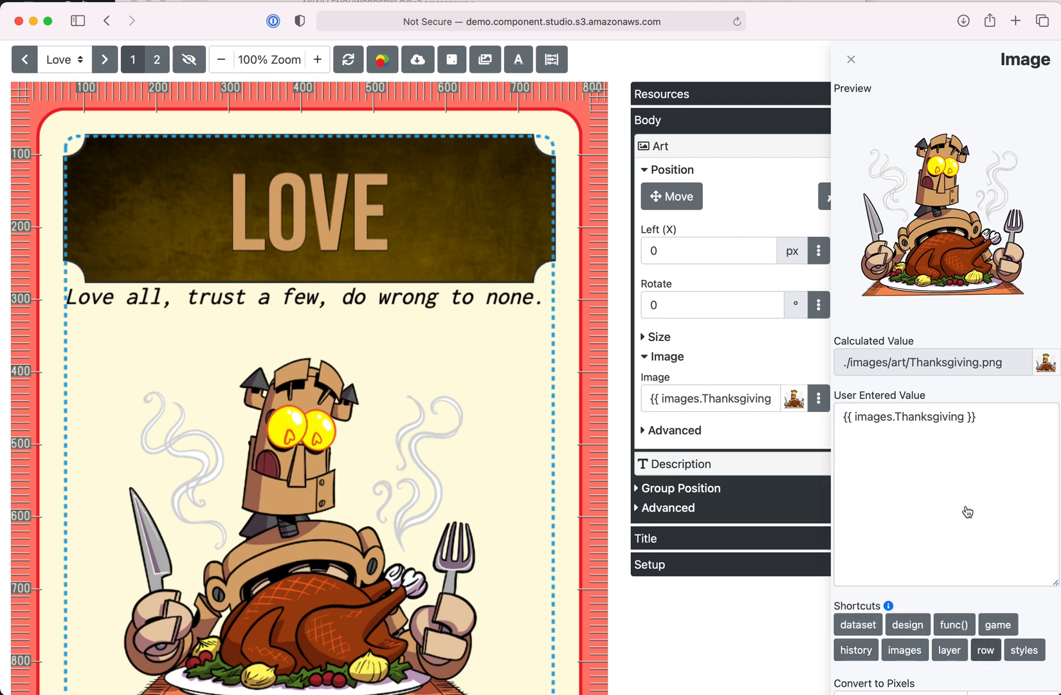
triple_click(943, 470)
key("super+v")
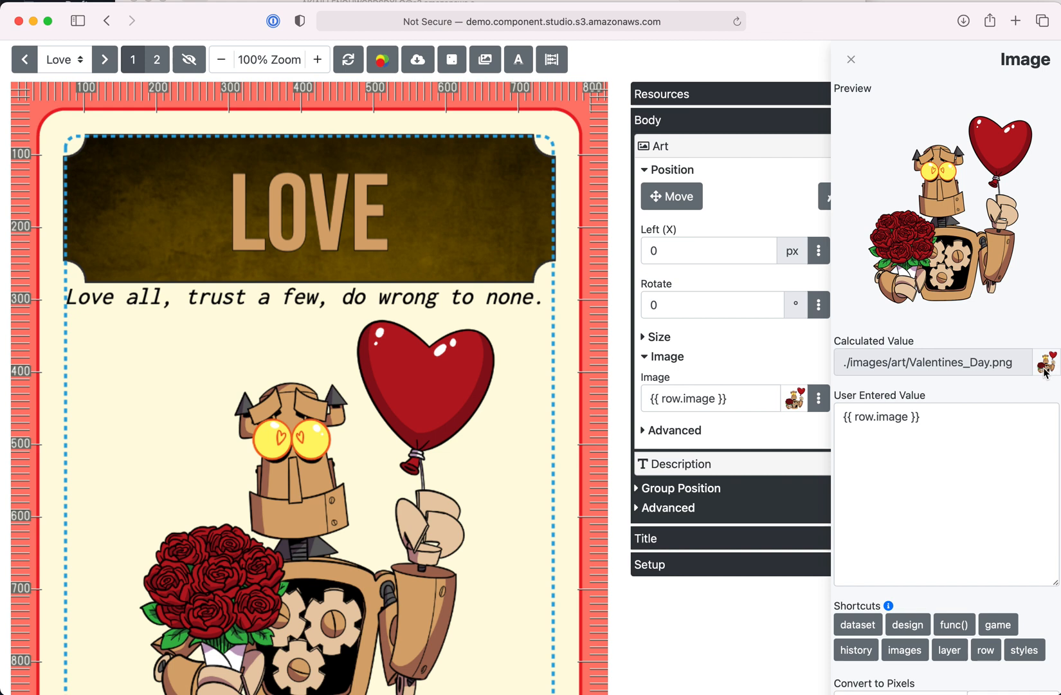
left_click(851, 60)
Check the Love card's artwork and resource icons, collapse the Body group, and view the images assigned in the COG Cards dataset.
mouse_move(797, 410)
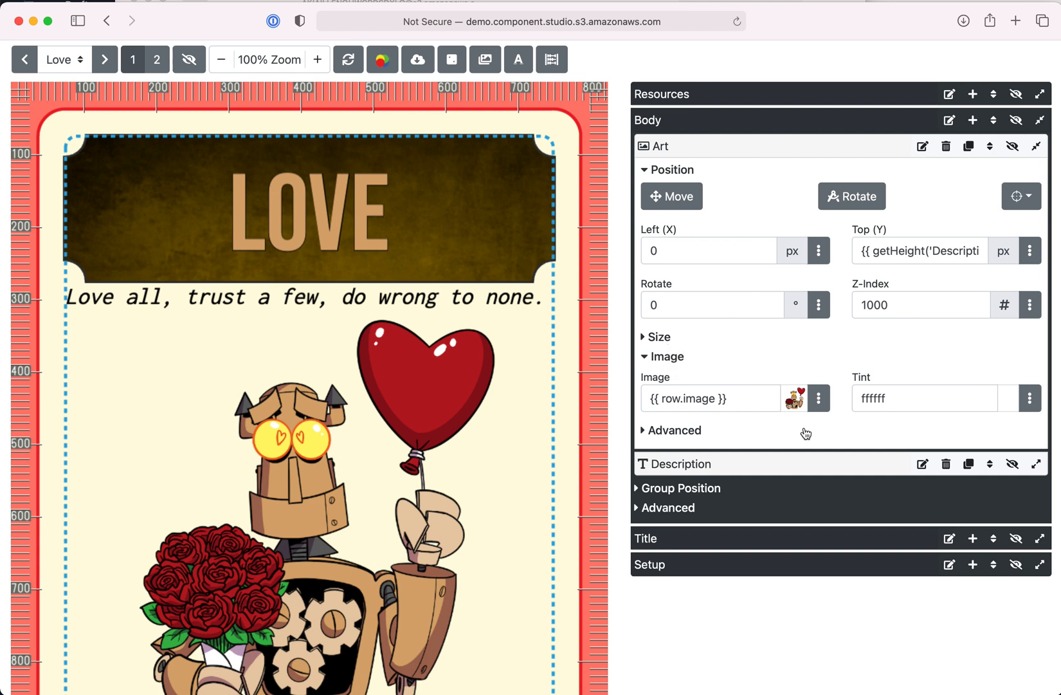
mouse_move(730, 384)
scroll(504, 451, "down", 5)
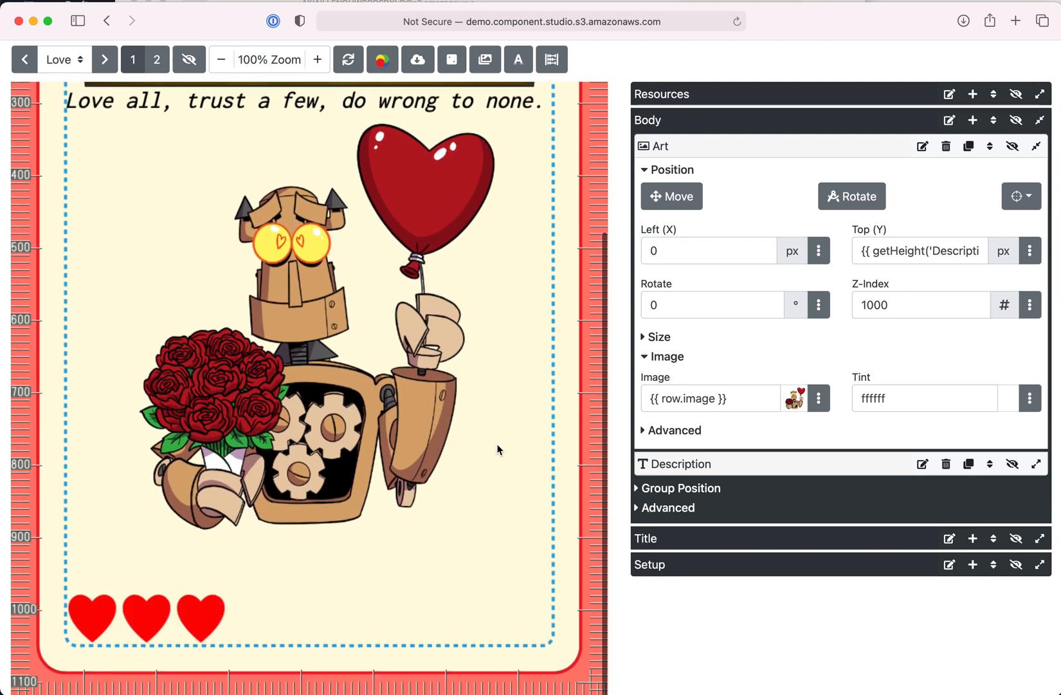
scroll(498, 449, "up", 5)
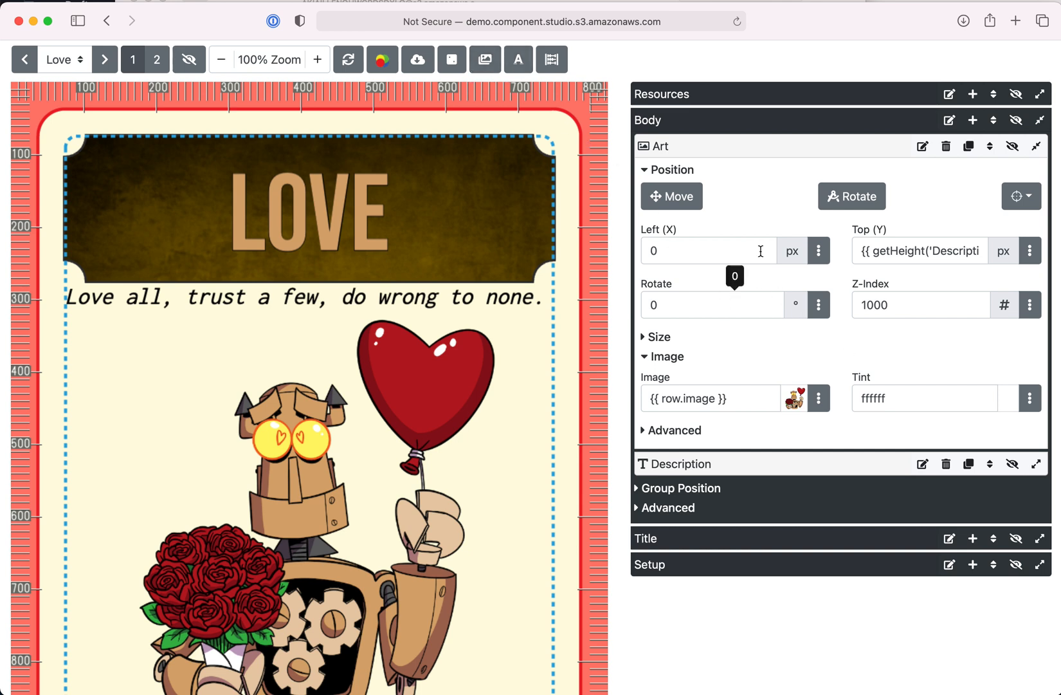
left_click(661, 121)
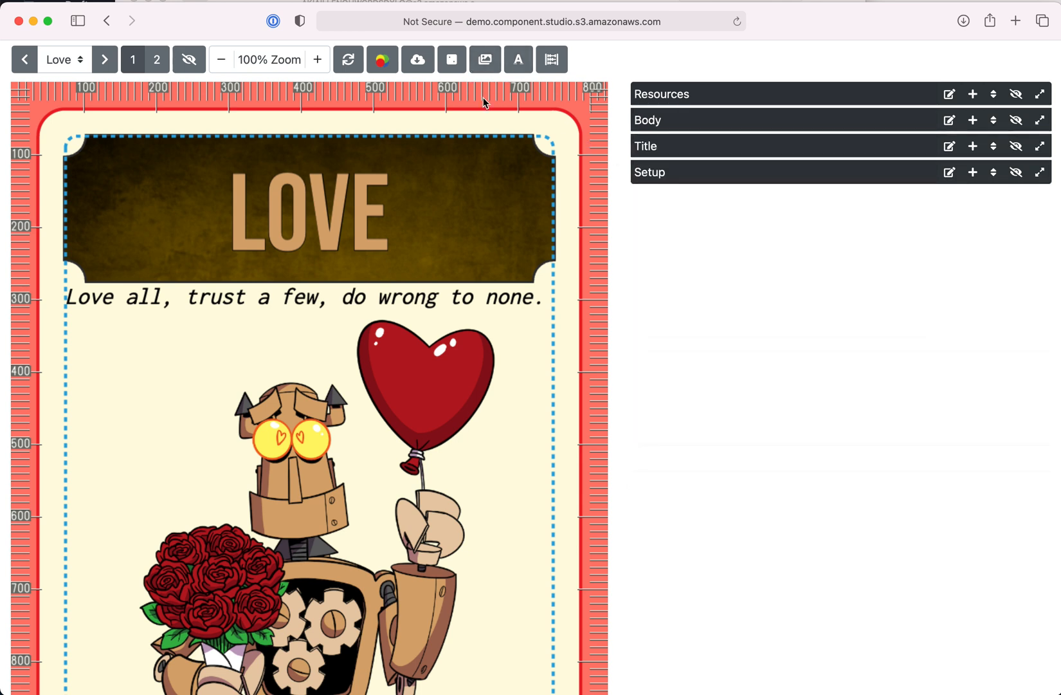
left_click(559, 65)
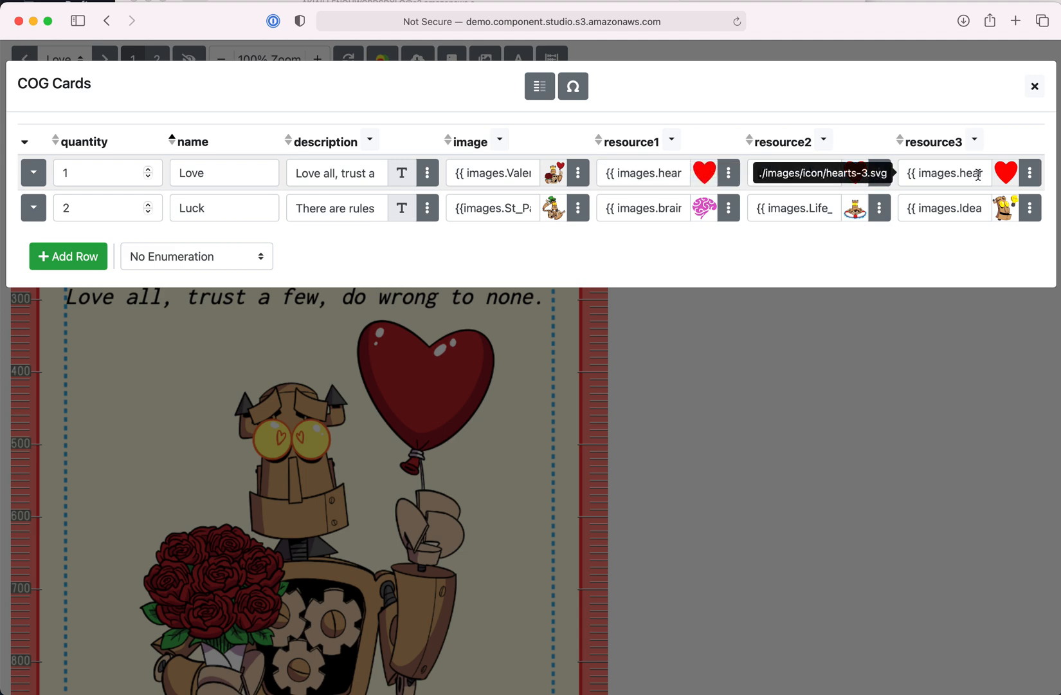
left_click(634, 322)
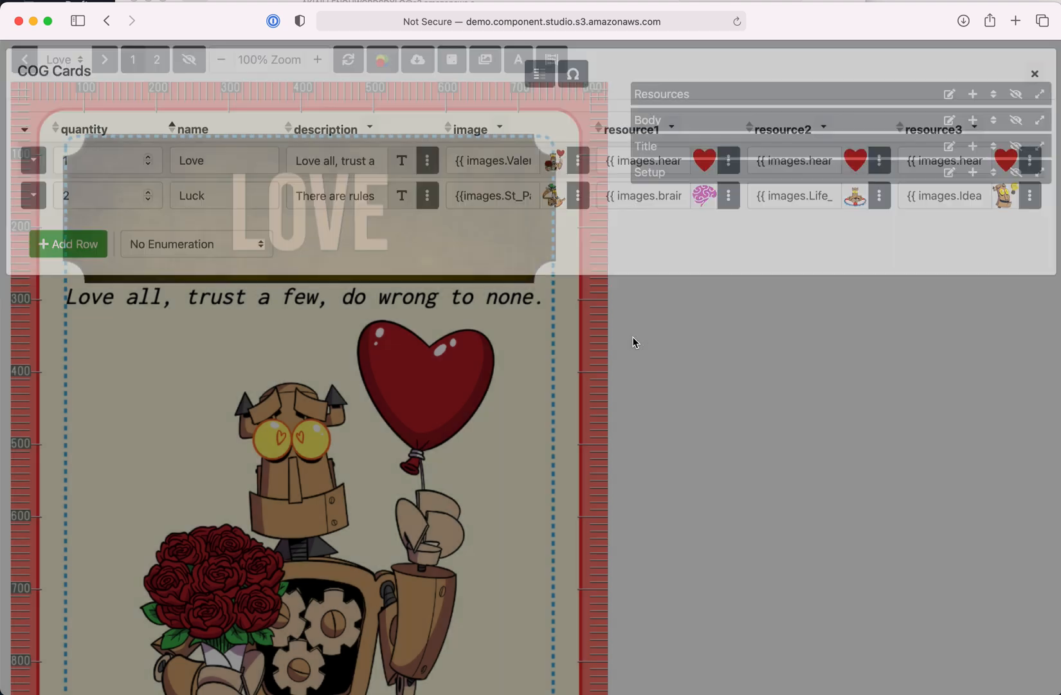
Compare the artwork and resource icons on the Love and Luck cards, and return to the Love card.
scroll(533, 407, "down", 5)
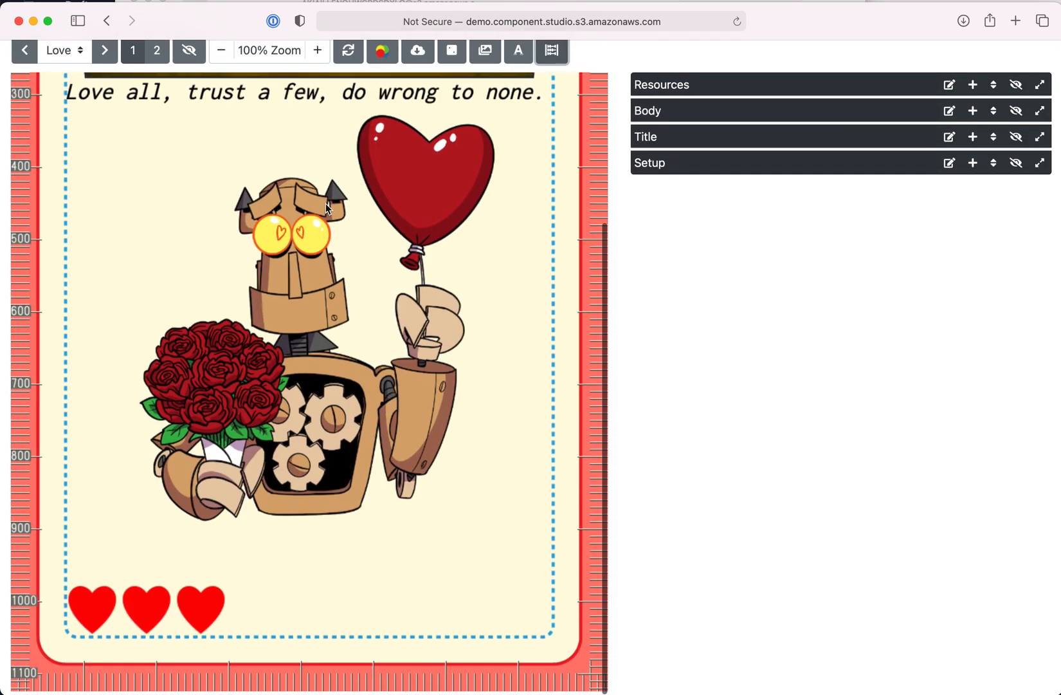
scroll(181, 638, "up", 5)
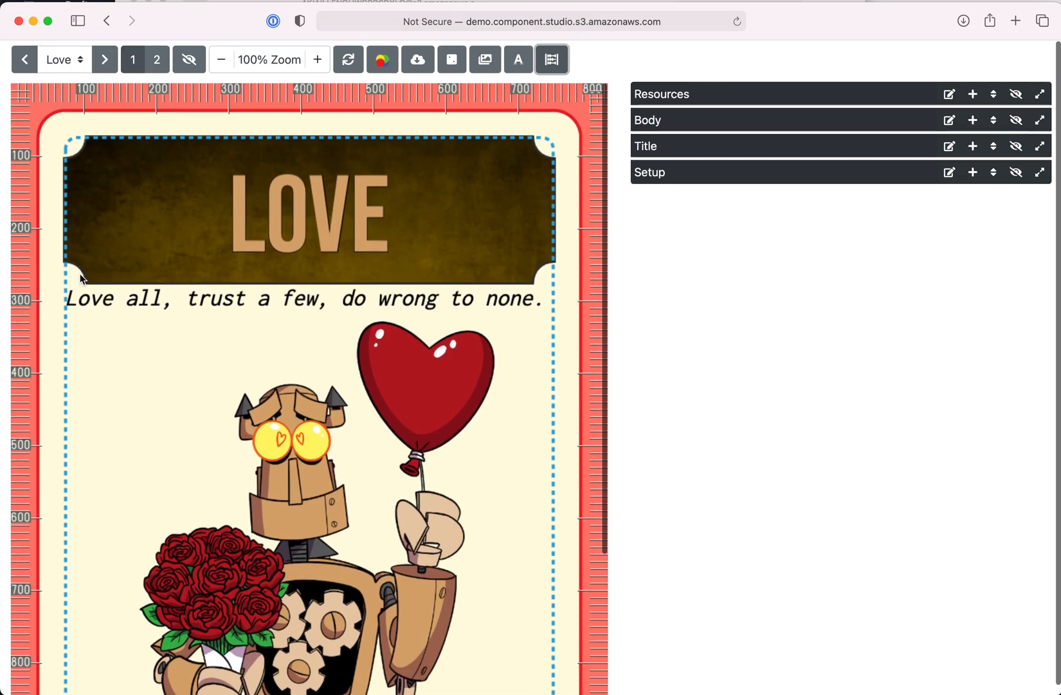
left_click(106, 65)
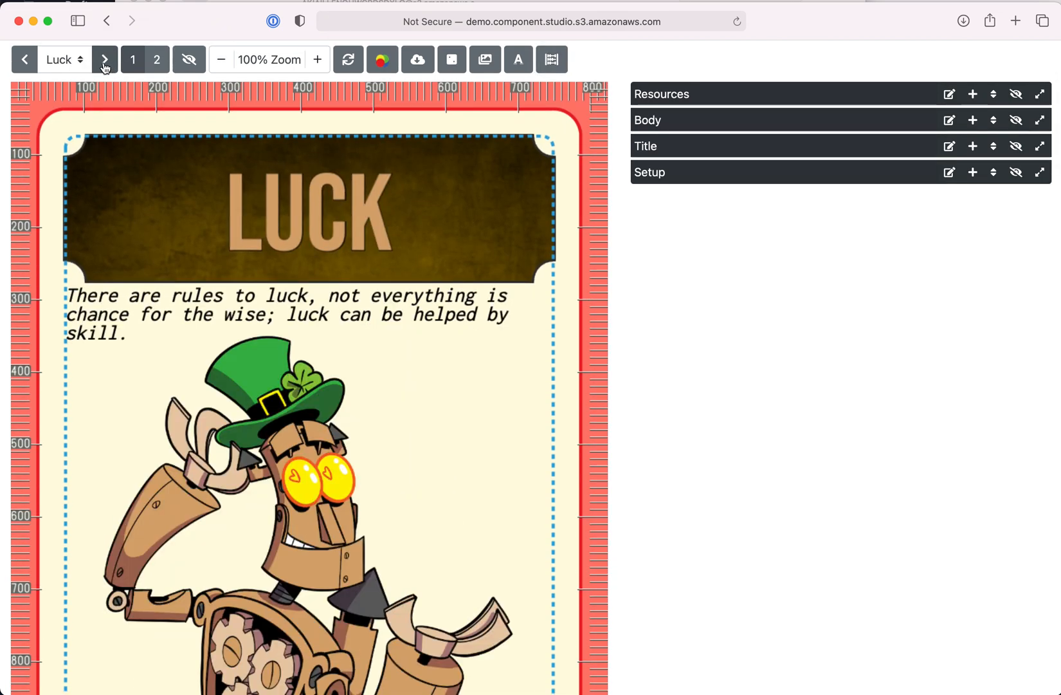
scroll(252, 320, "down", 1)
scroll(252, 323, "down", 5)
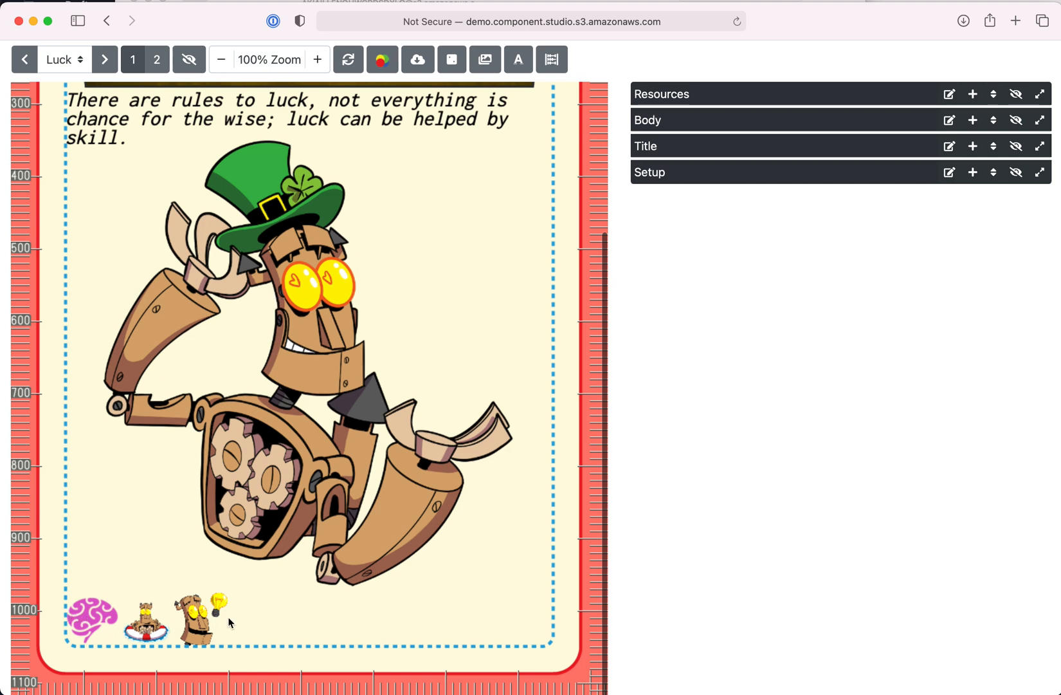
scroll(244, 606, "up", 5)
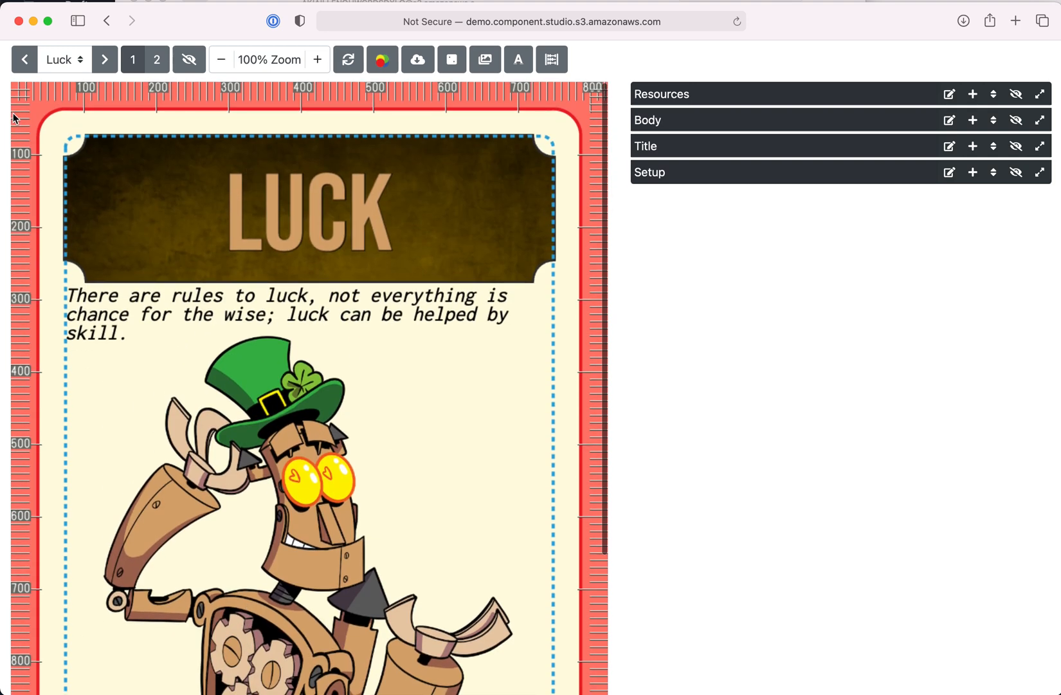
left_click(25, 67)
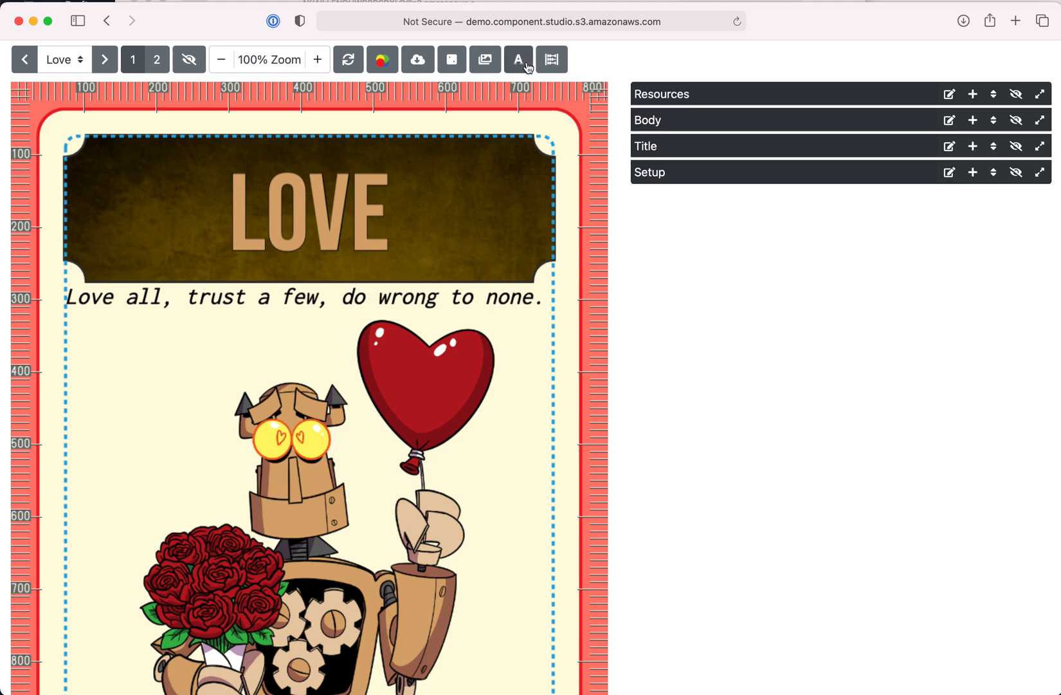
Open the Love row's description from the COG Cards dataset in the value editor, and check which images the library's Icons folder holds.
left_click(559, 60)
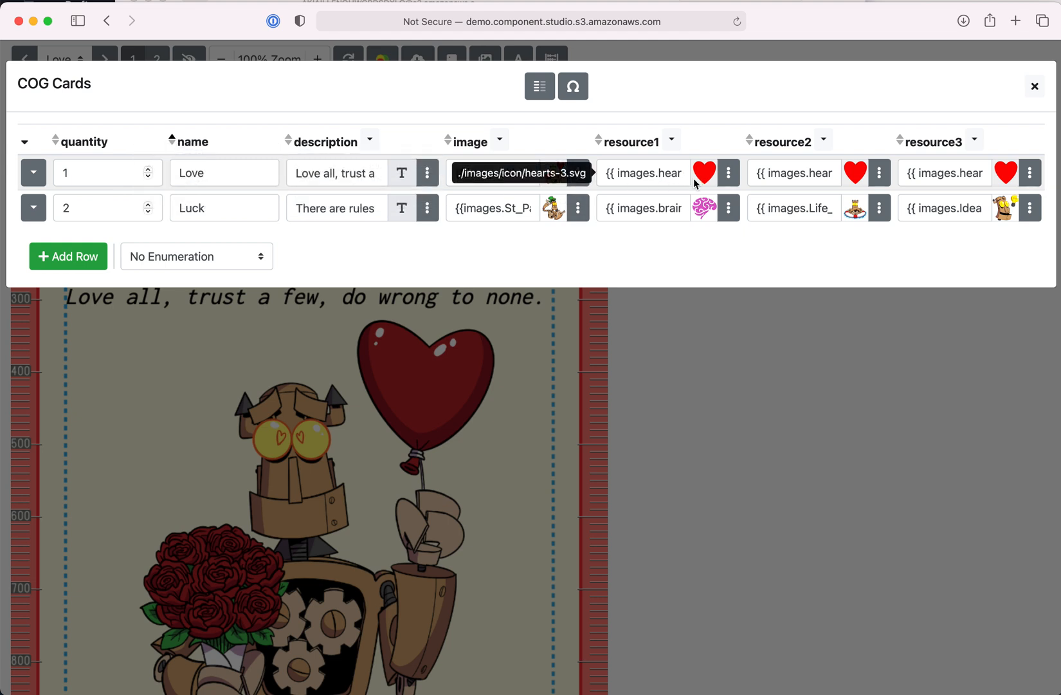
left_click(432, 176)
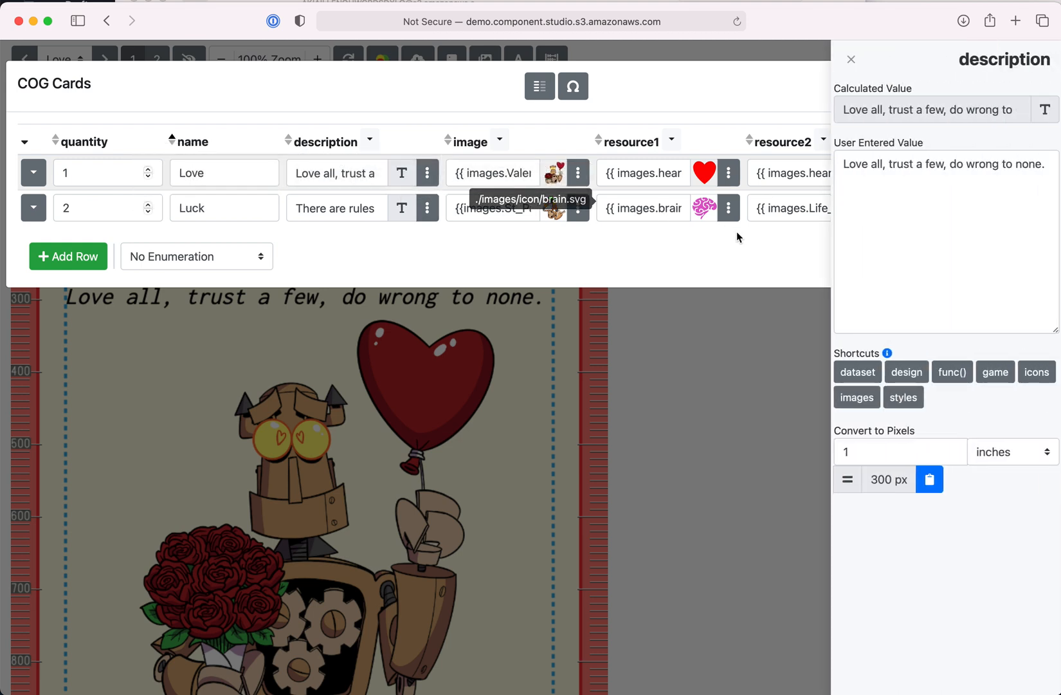
left_click(863, 403)
left_click(495, 95)
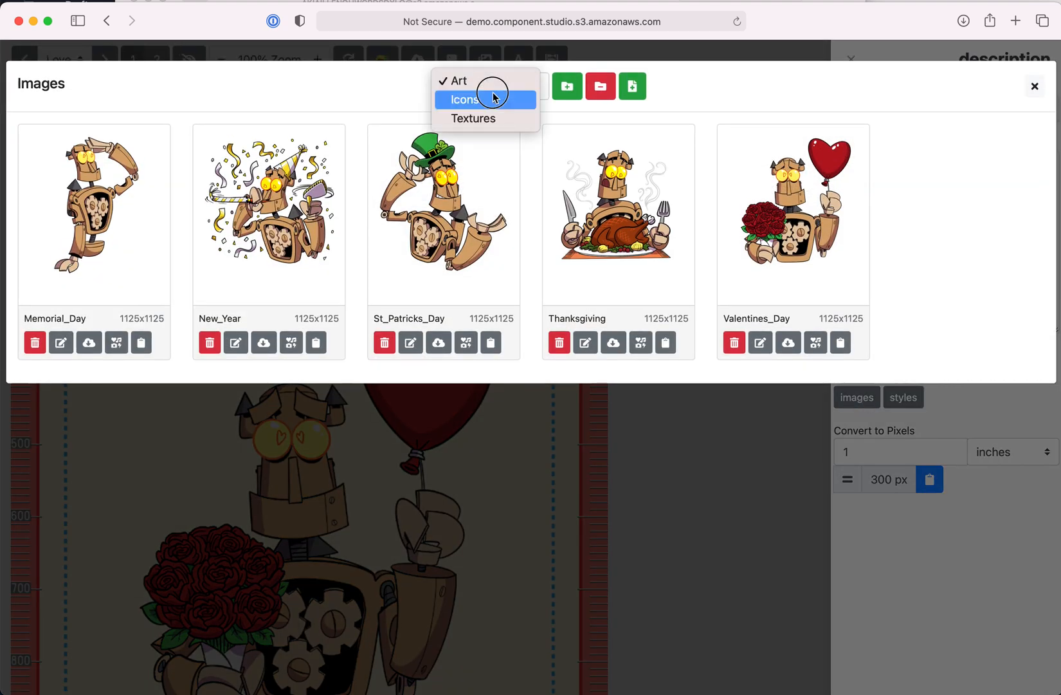
left_click(496, 102)
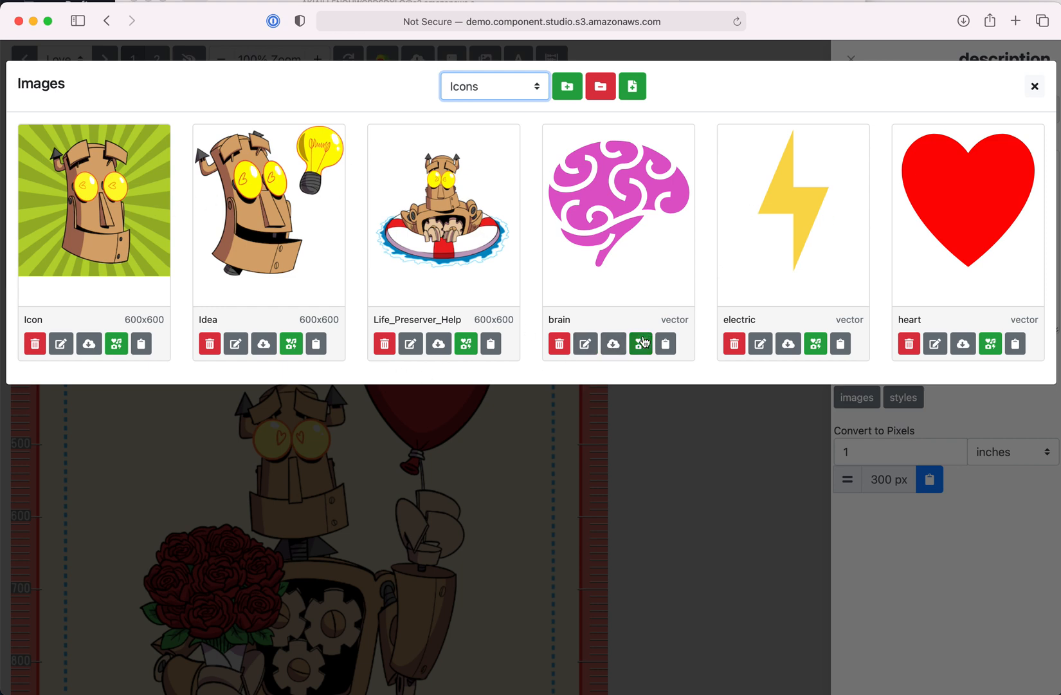
left_click(1035, 86)
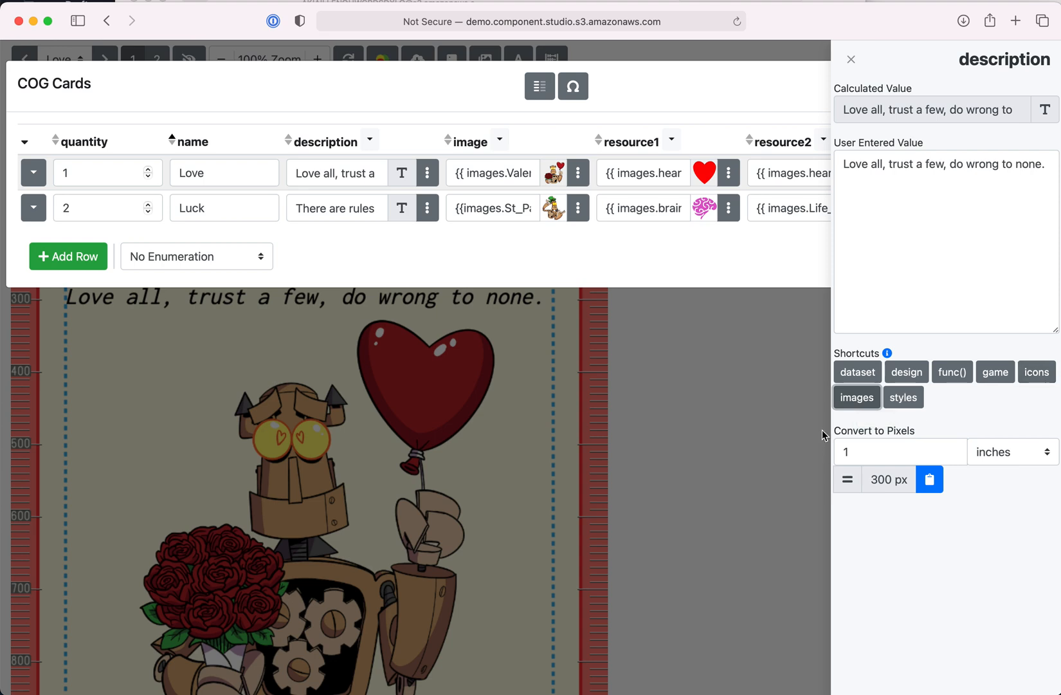
left_click(856, 397)
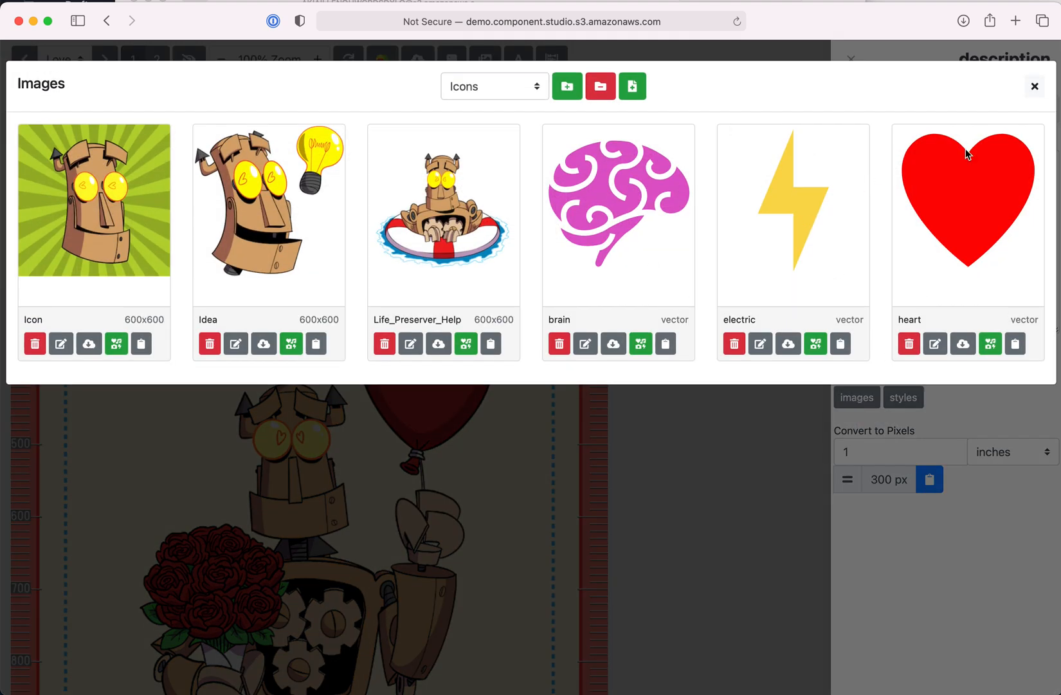
left_click(1035, 86)
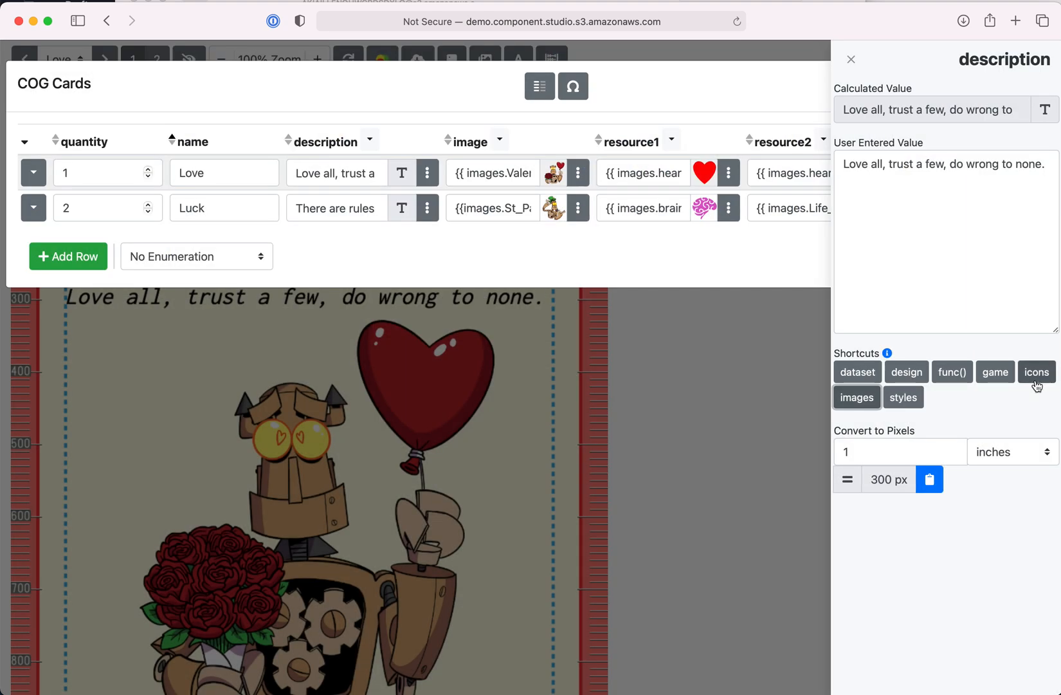
Copy the heart icon tag and replace the word Love in the Love row's description with <heart /><heart /><heart />.
left_click(1037, 381)
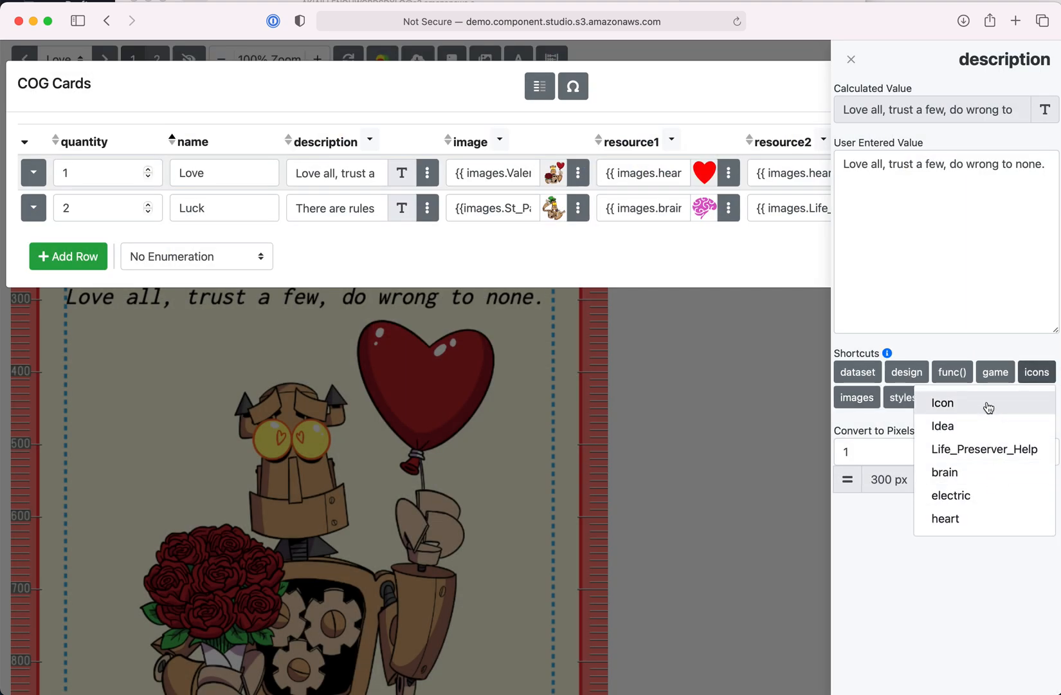
left_click(962, 525)
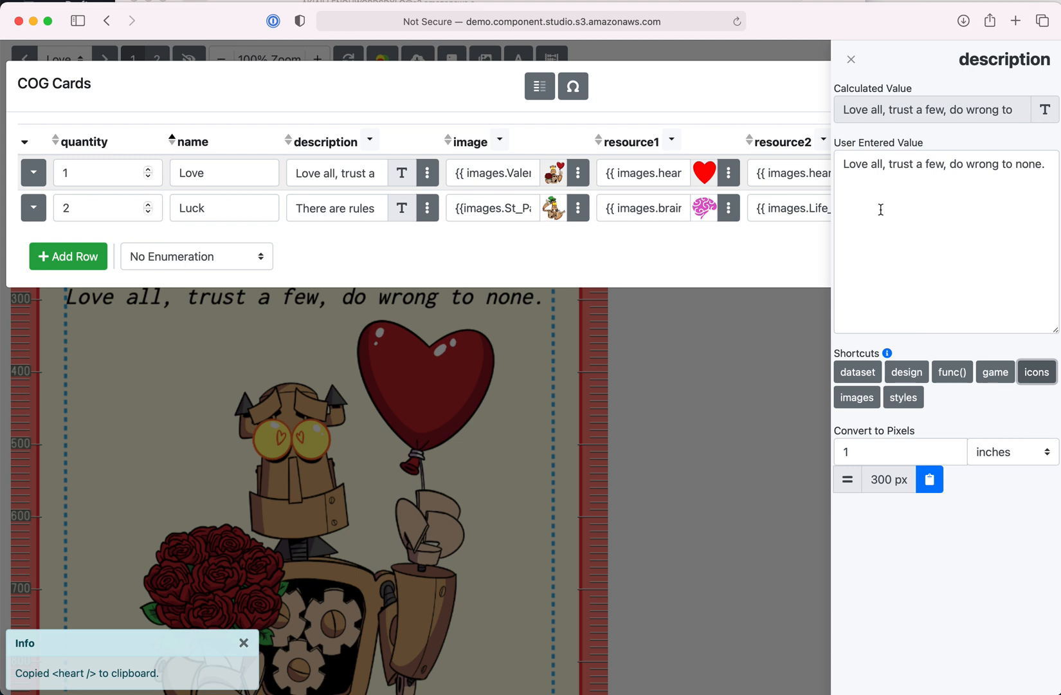
double_click(854, 169)
key("super+v")
key("super+v")
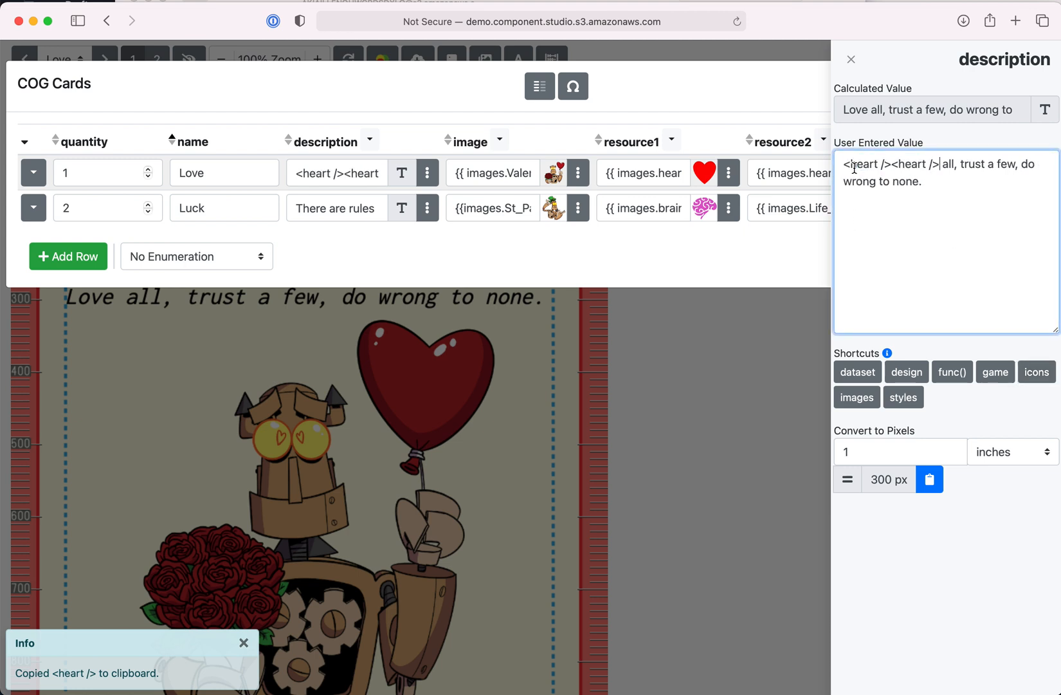
key("super+v")
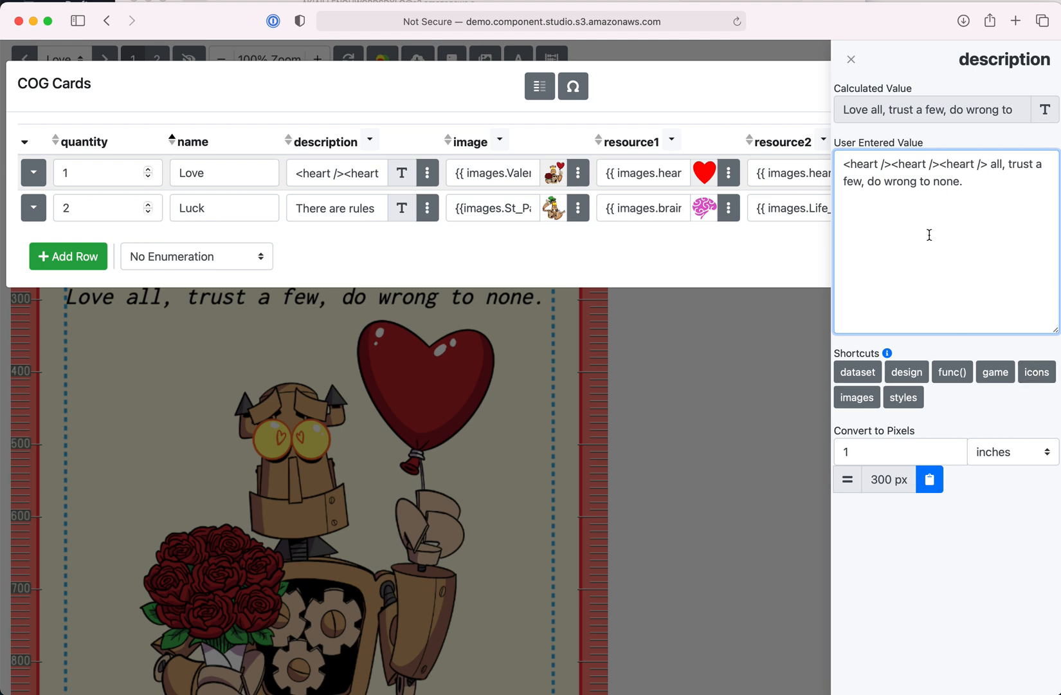
left_click(939, 143)
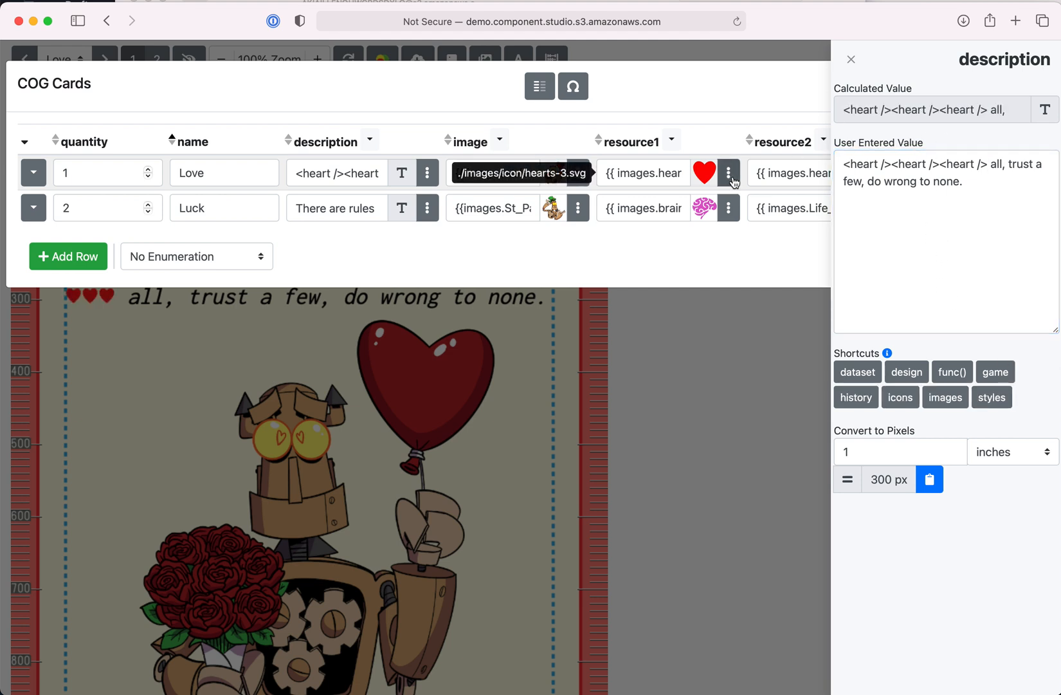
Check the heart icons on the Love card, and enclose the three heart tags in the Love row's description in <h1> and </h1>.
left_click(851, 59)
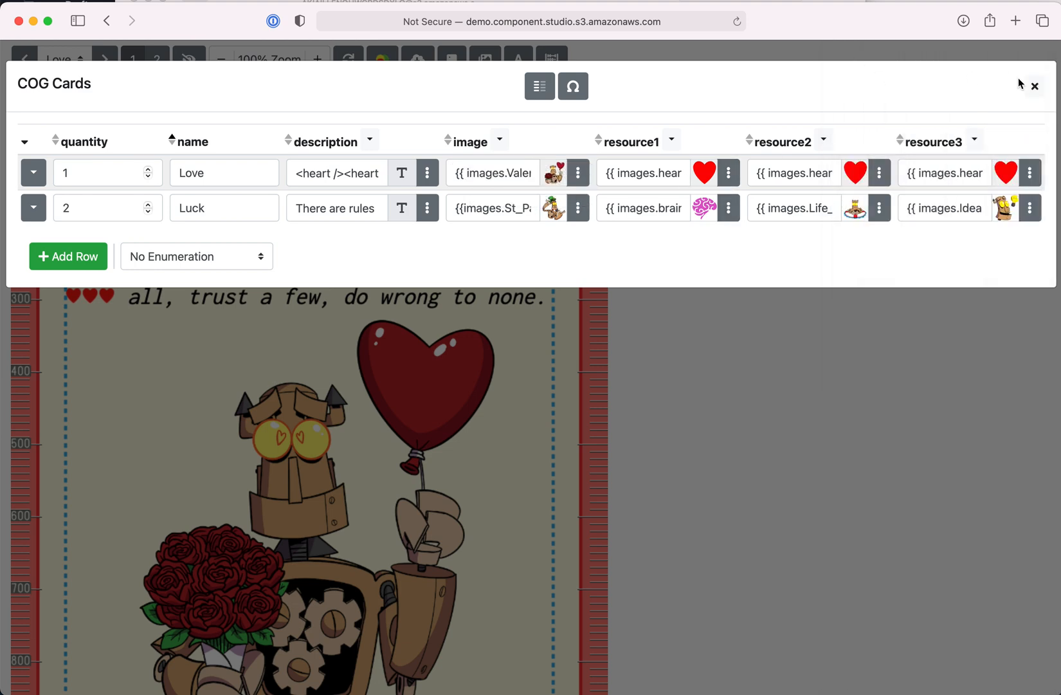
left_click(1034, 86)
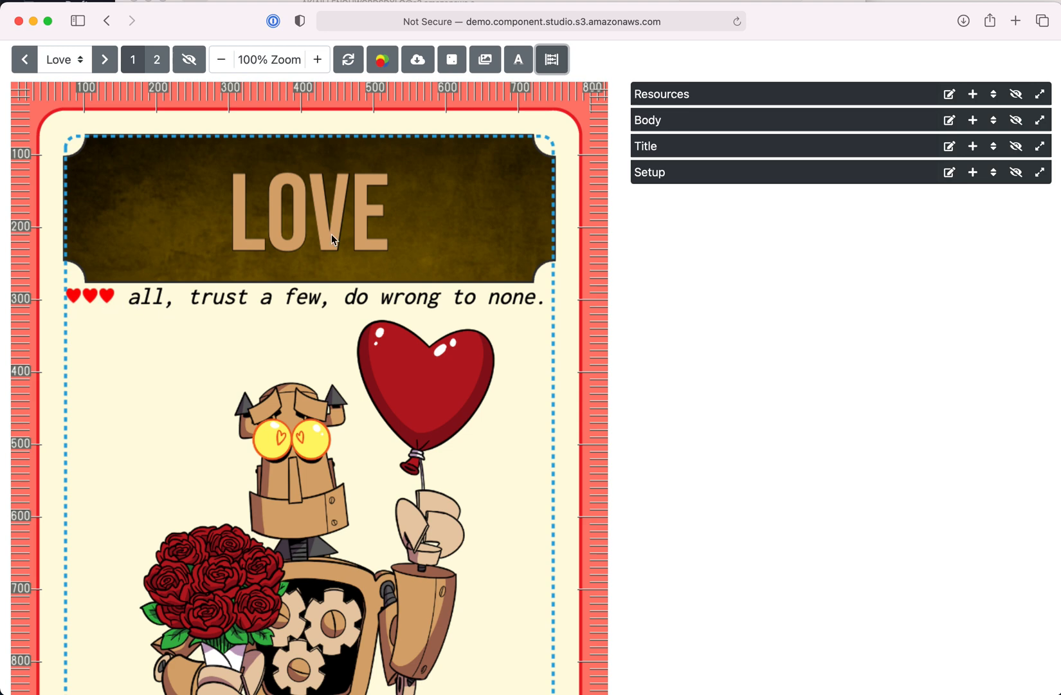
left_click(552, 59)
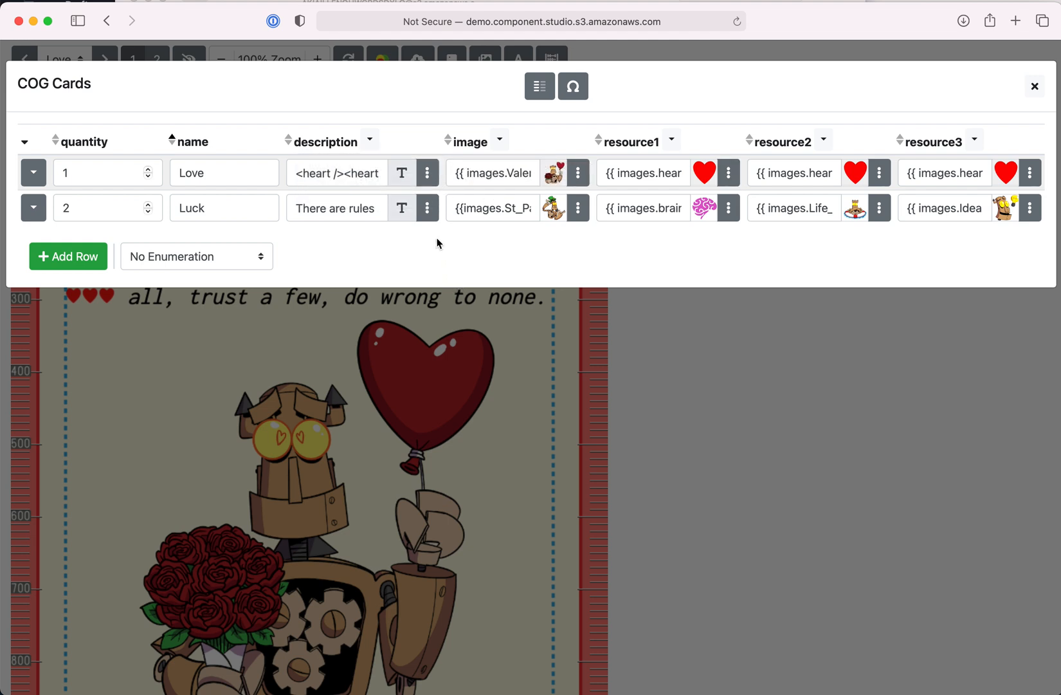
left_click(427, 173)
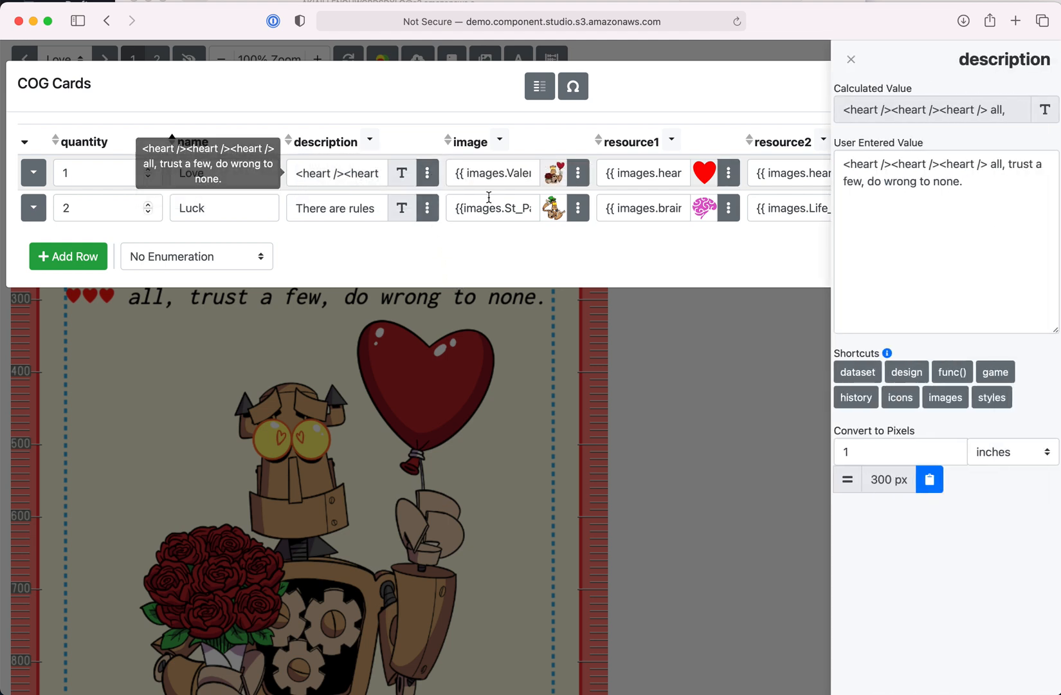
left_click(855, 178)
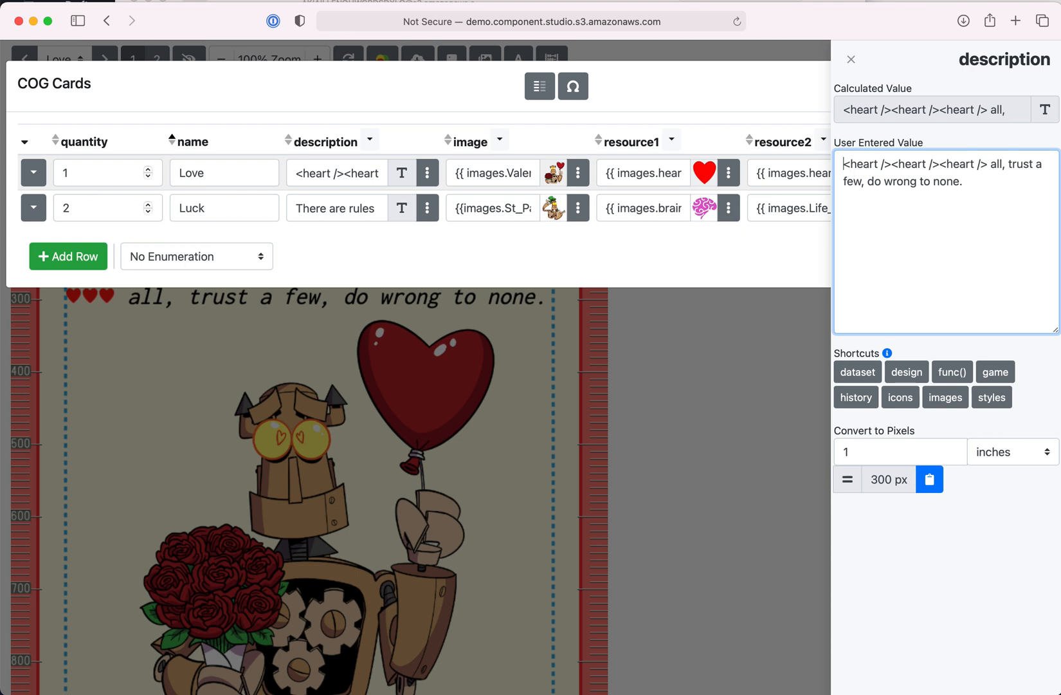
type("<h1")
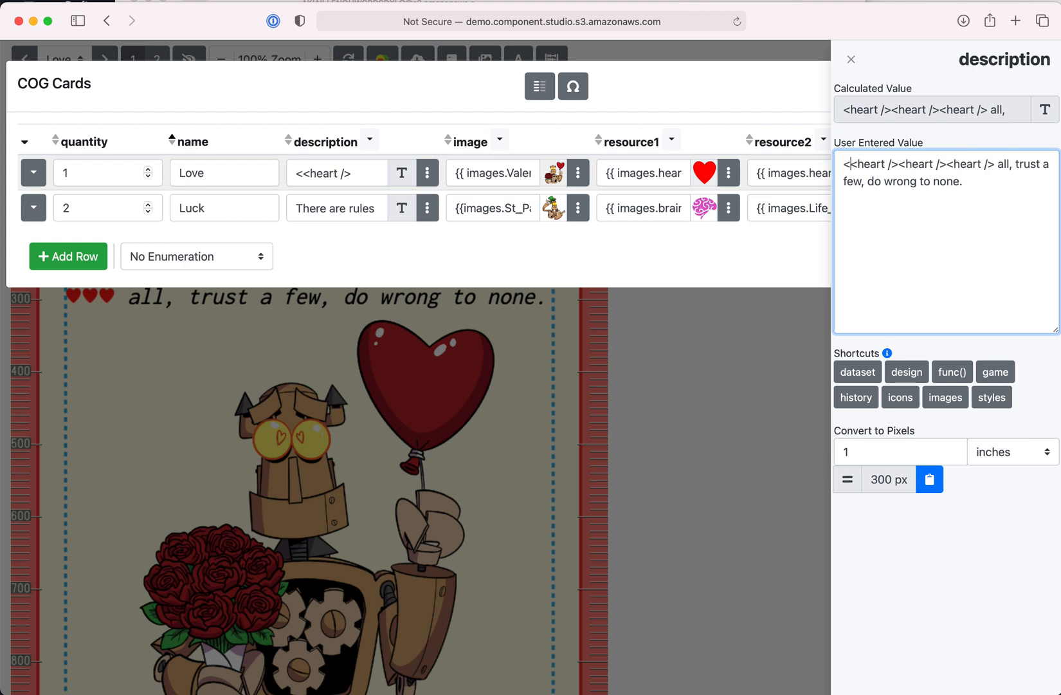
type(">")
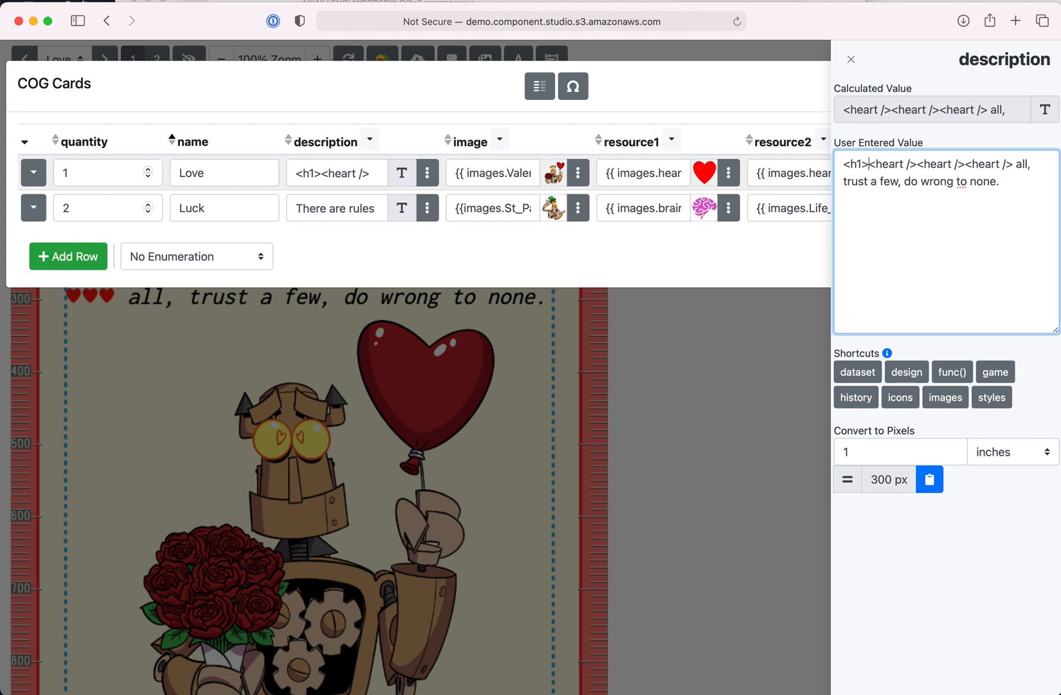
left_click(1010, 164)
type("</h1")
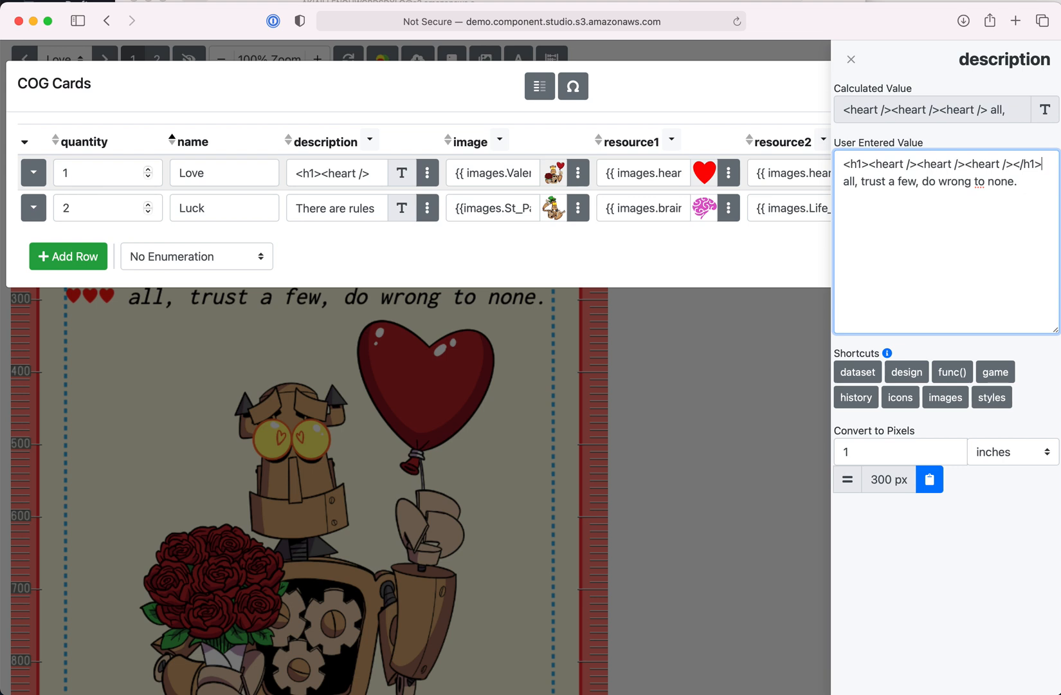
left_click(920, 141)
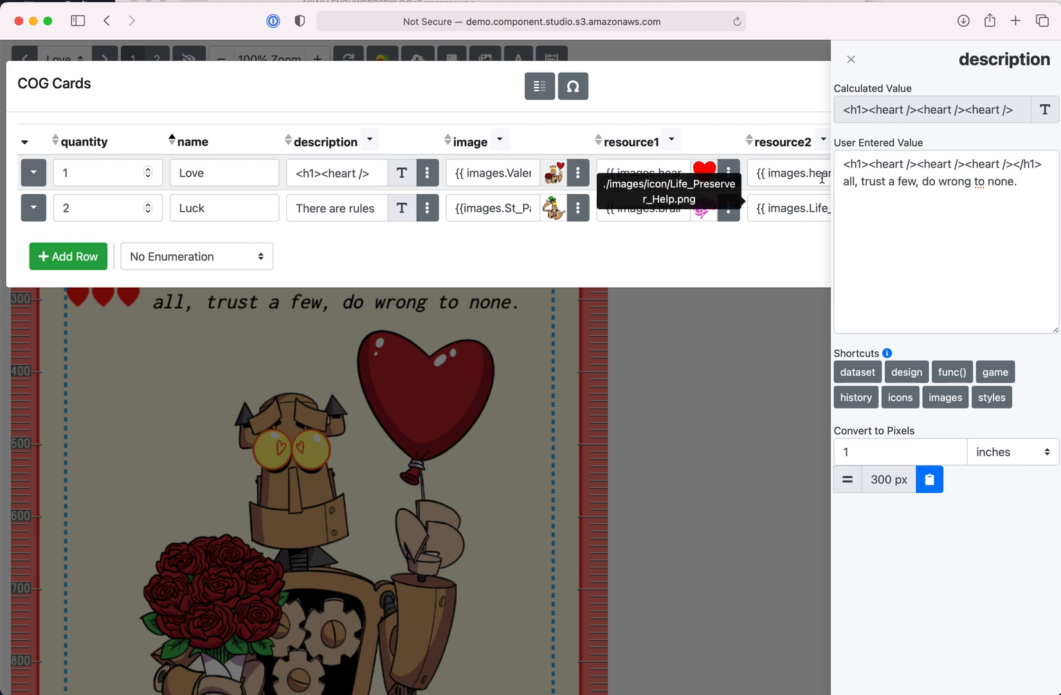
left_click(771, 324)
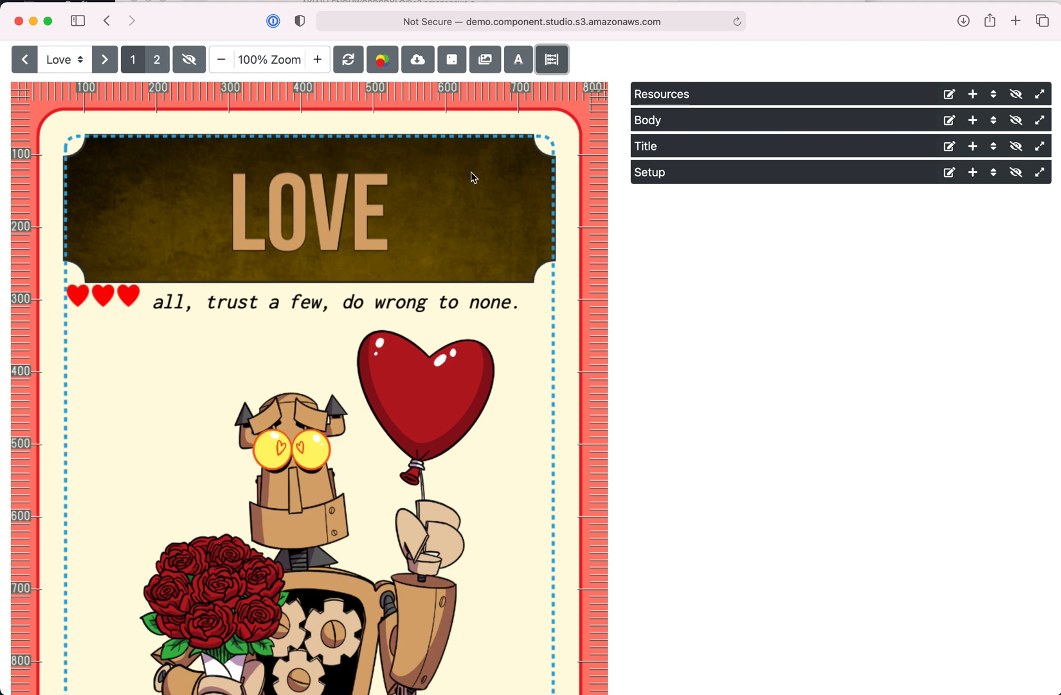
Move the closing </h1> tag in the Love row's description to directly after the word all, and return to the card design.
left_click(552, 59)
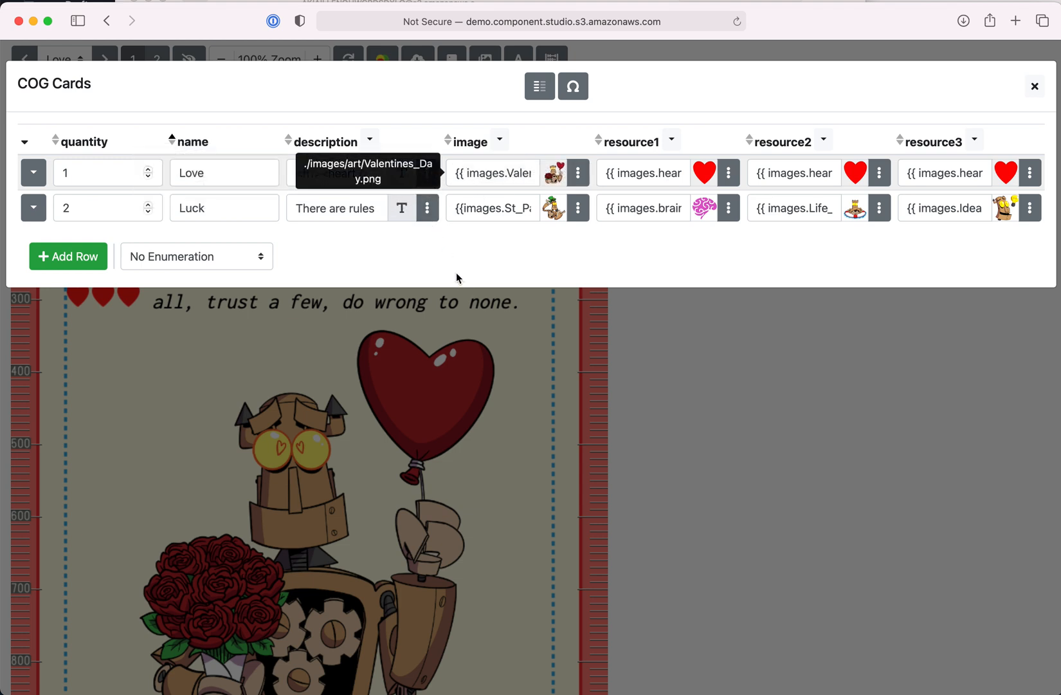
left_click(427, 173)
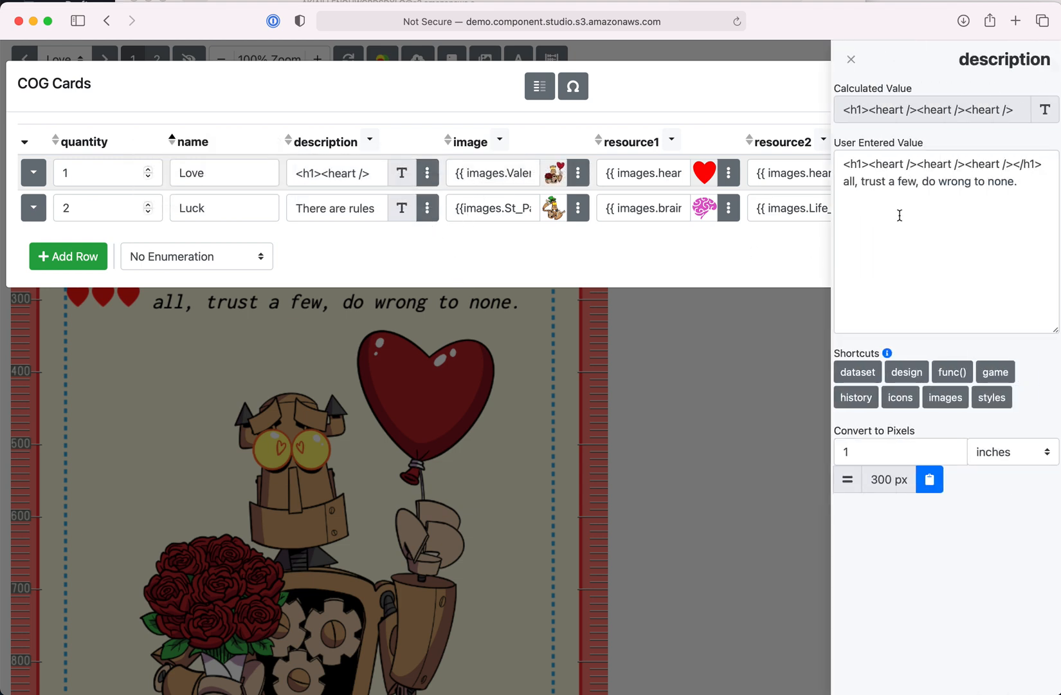
left_click_drag(1015, 162, 1041, 160)
key("BackSpace")
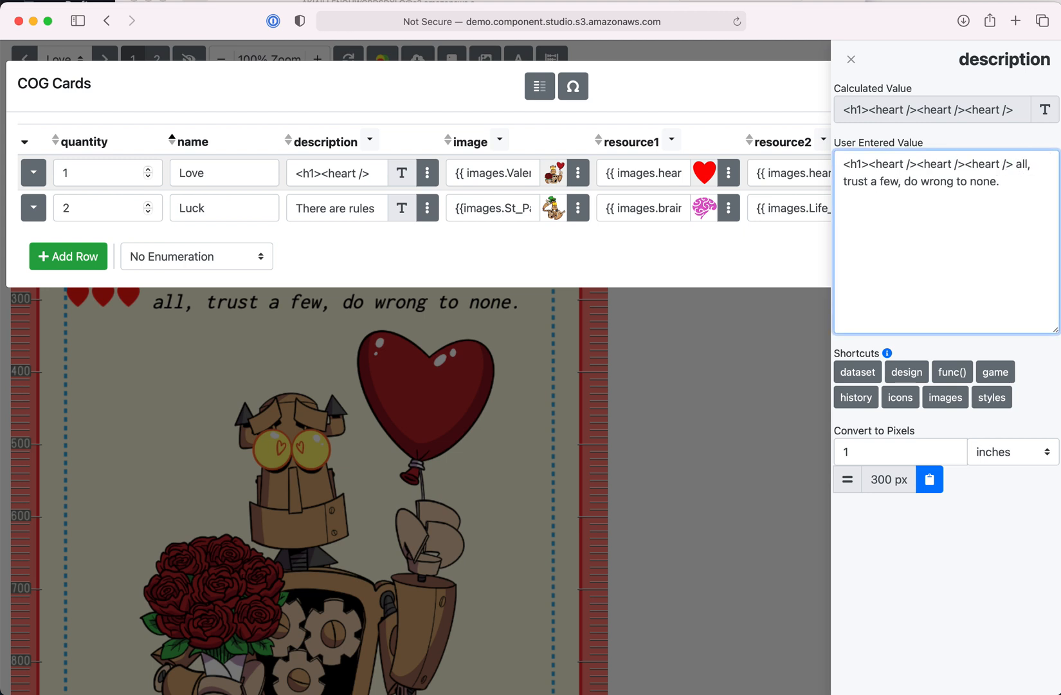
key("super+v")
left_click(996, 138)
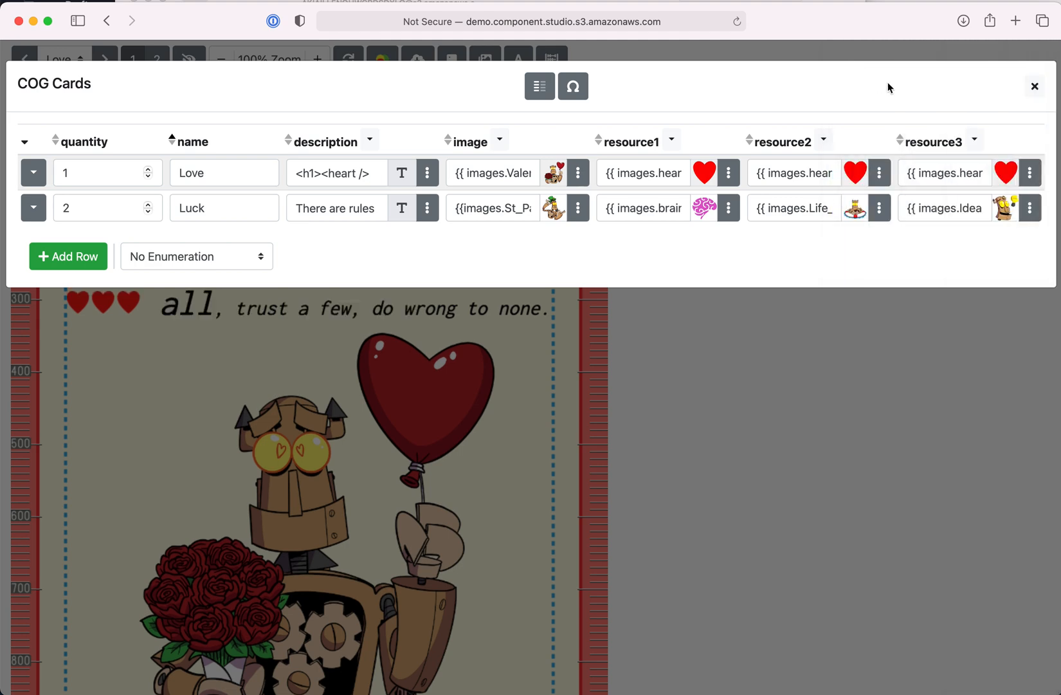
left_click(1035, 86)
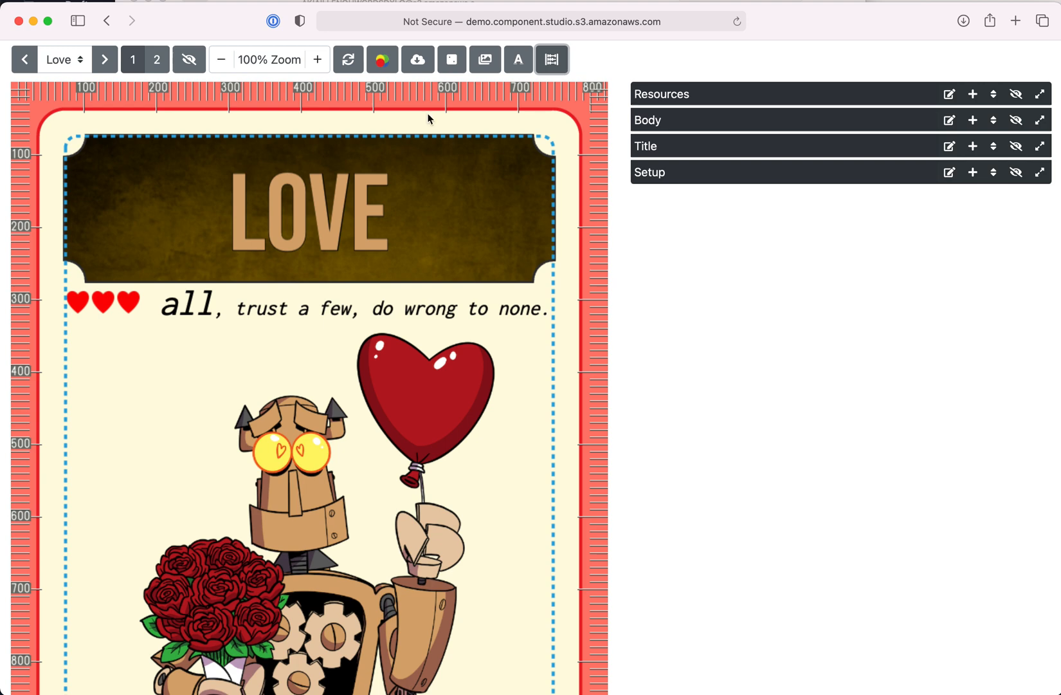
Look over the image library's Icons folder and the Art layer's image settings in the Body group.
left_click(486, 60)
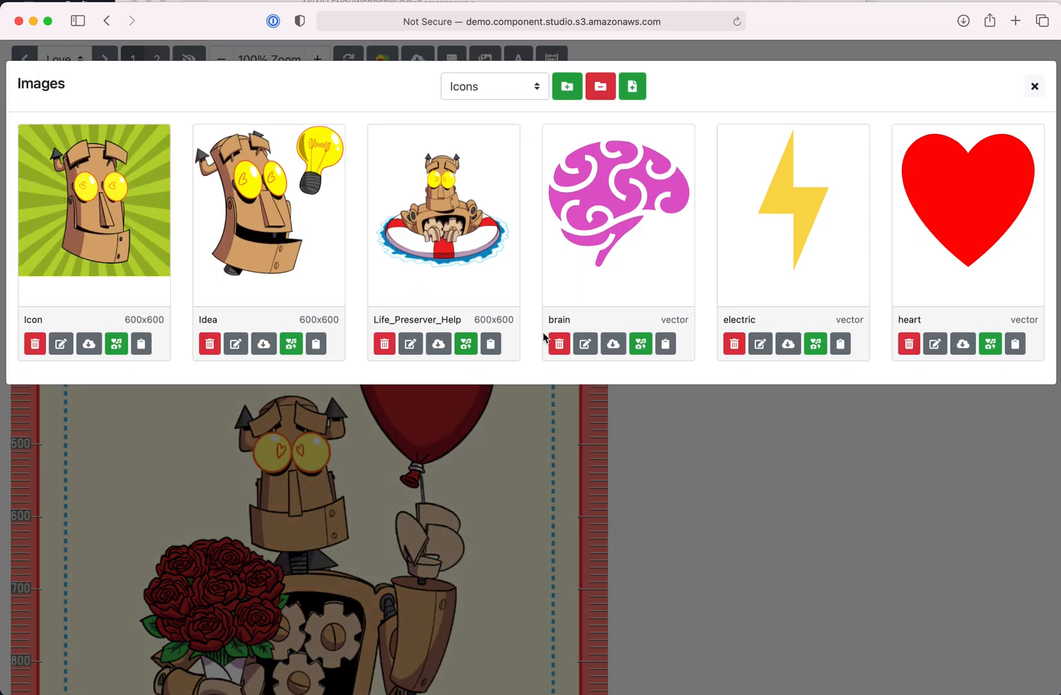
left_click(1036, 88)
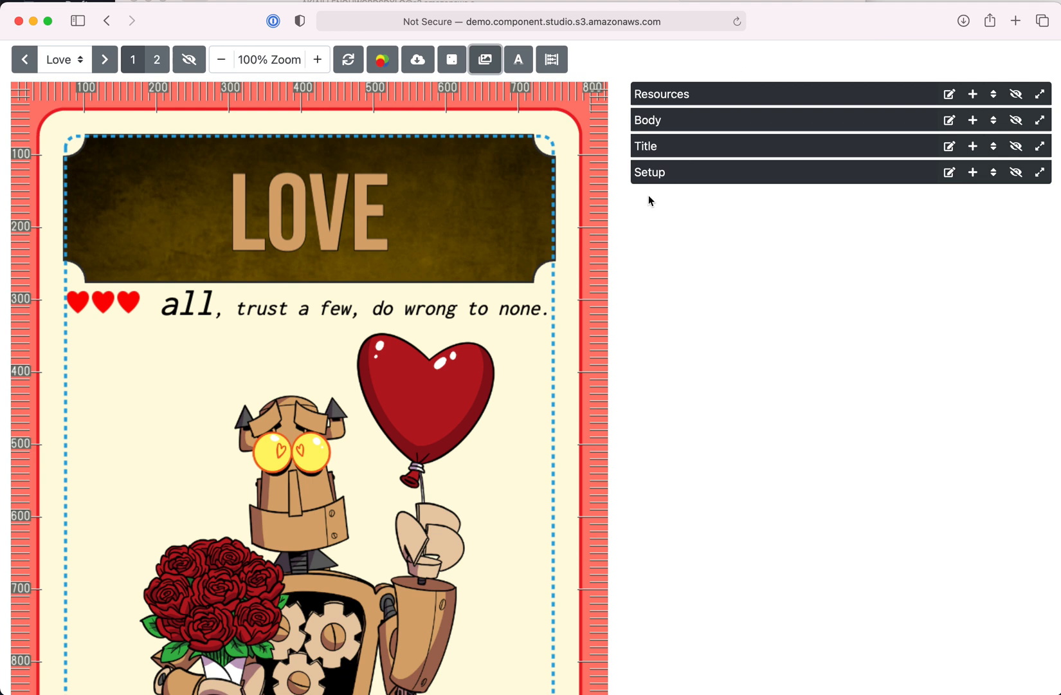
left_click(669, 123)
left_click(669, 122)
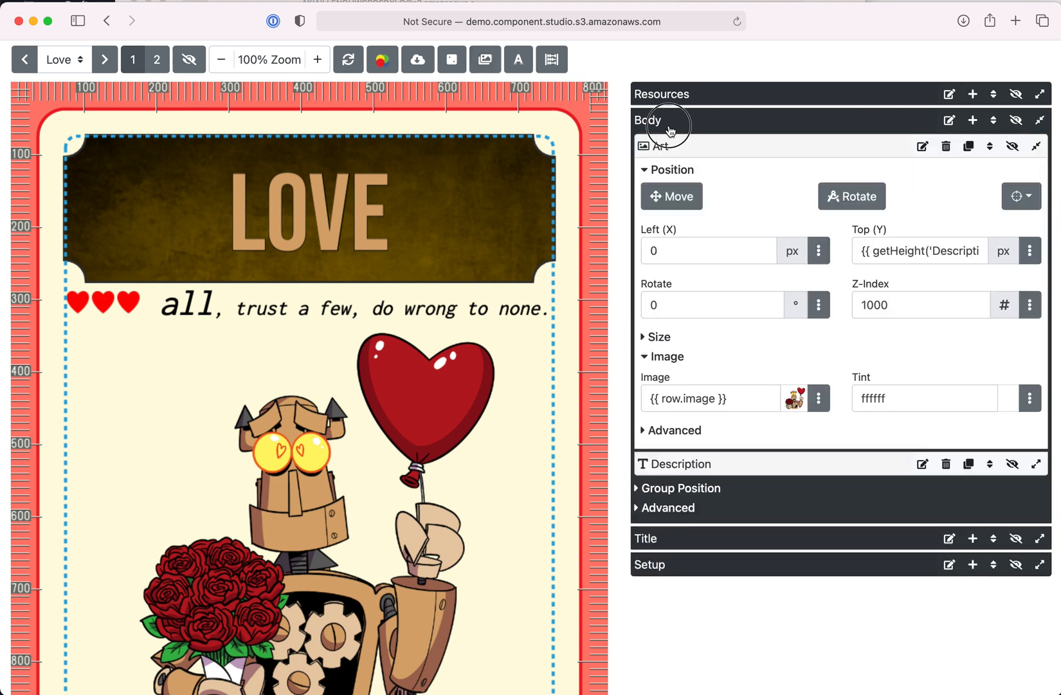
Show the fill settings of the Title group's Name BKG layer and check which image its fill texture uses.
left_click(666, 147)
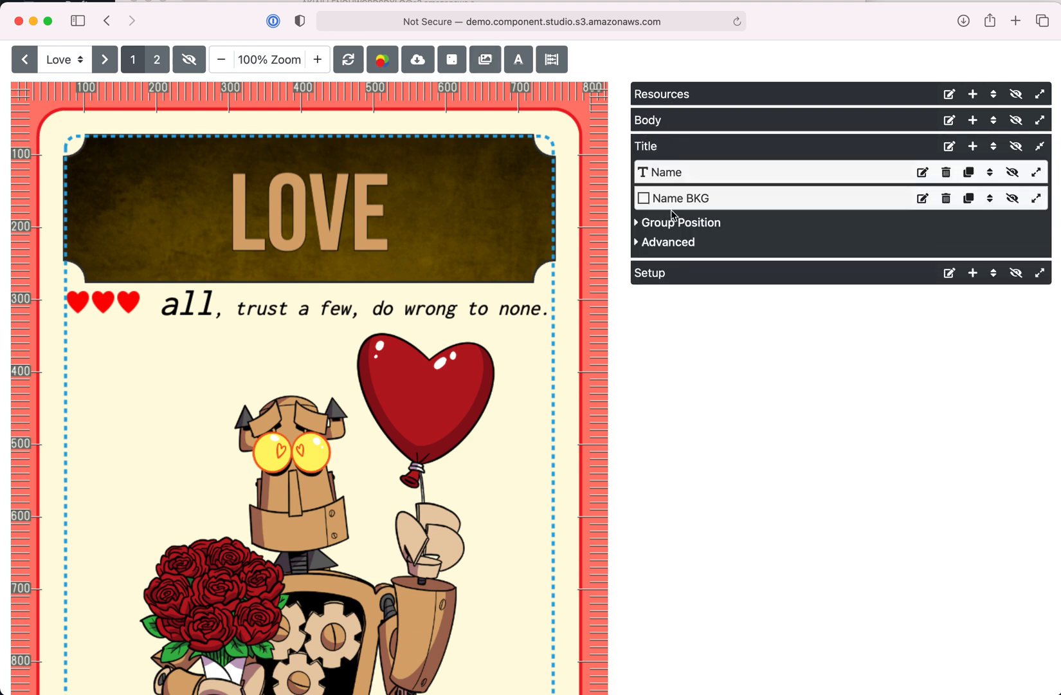
left_click(707, 203)
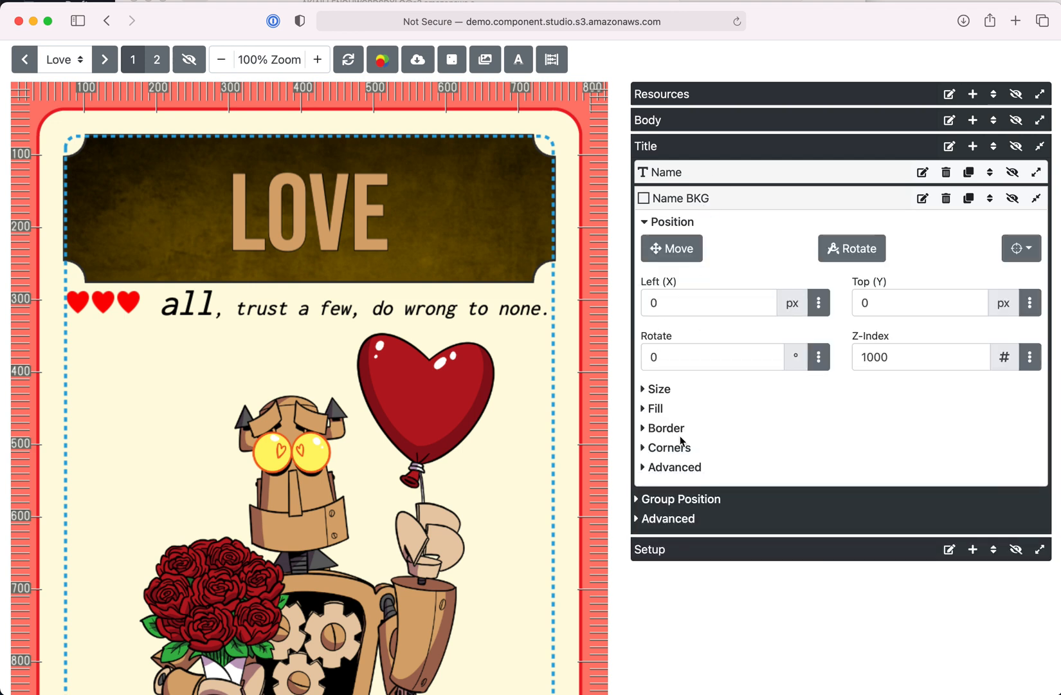
left_click(656, 407)
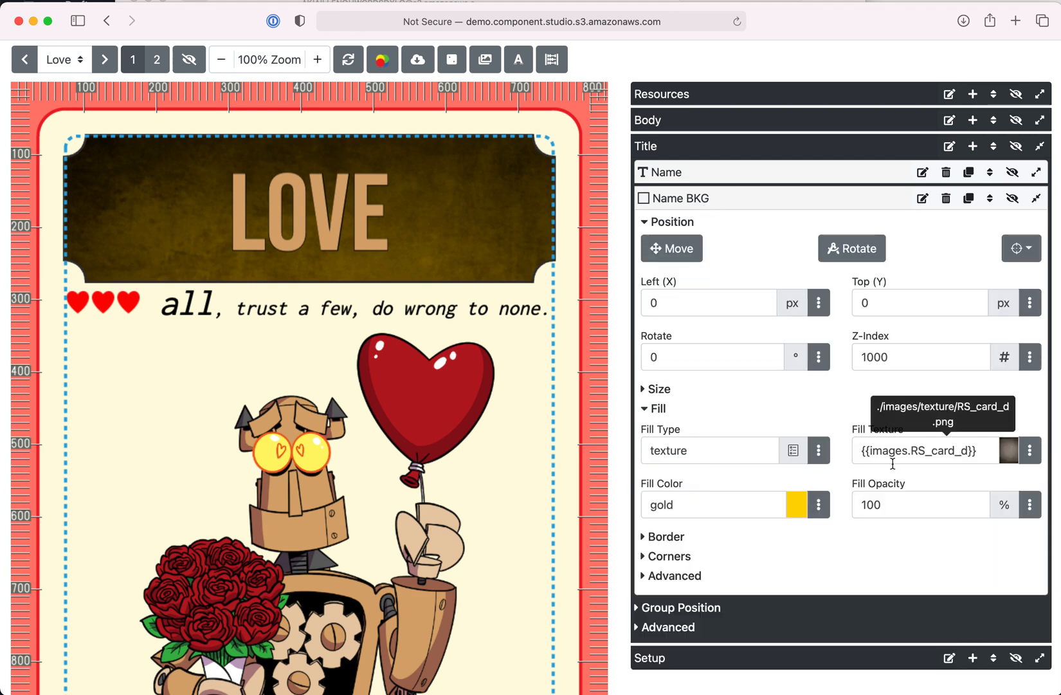